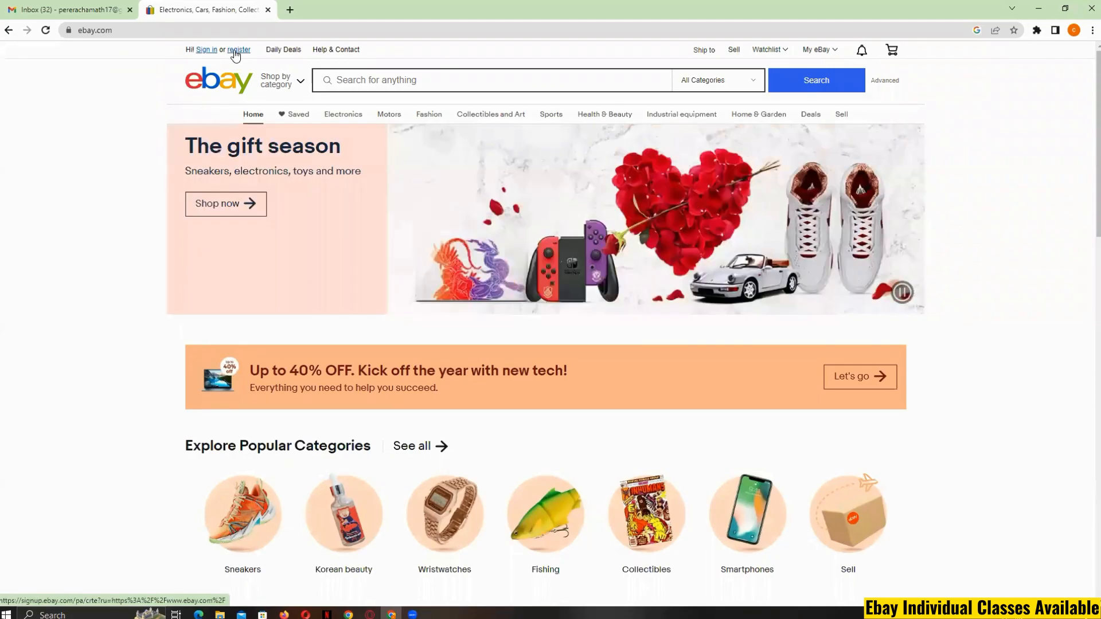
Open eBay's Create an account page from the register link on the home page.
click(237, 50)
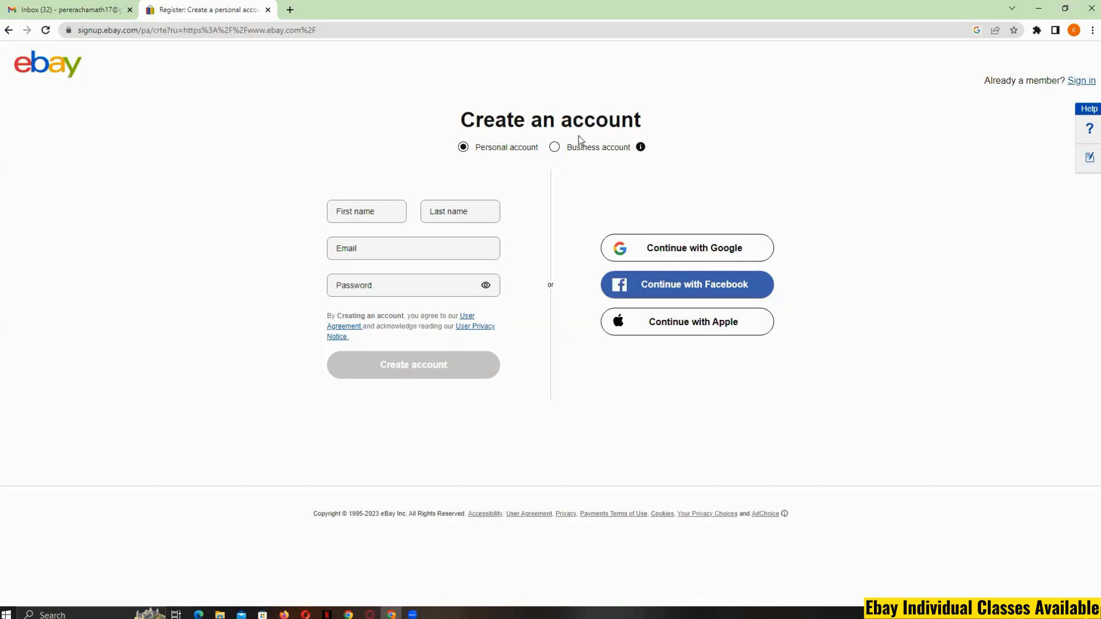
Choose Business account on the sign-up form and look through the Business location list, keeping United States.
click(555, 148)
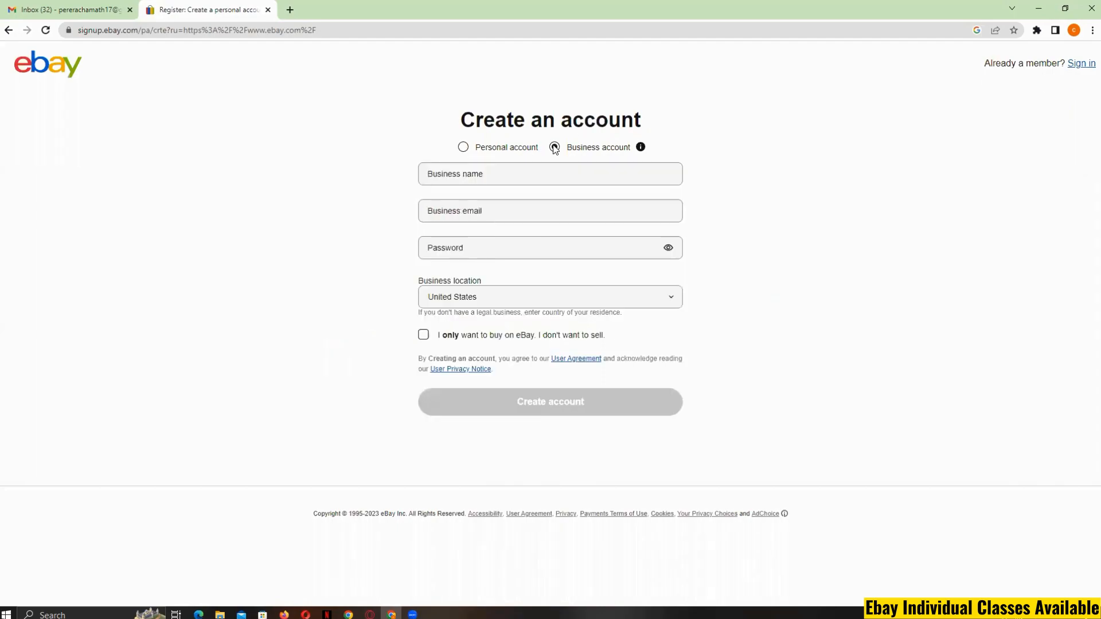
click(511, 172)
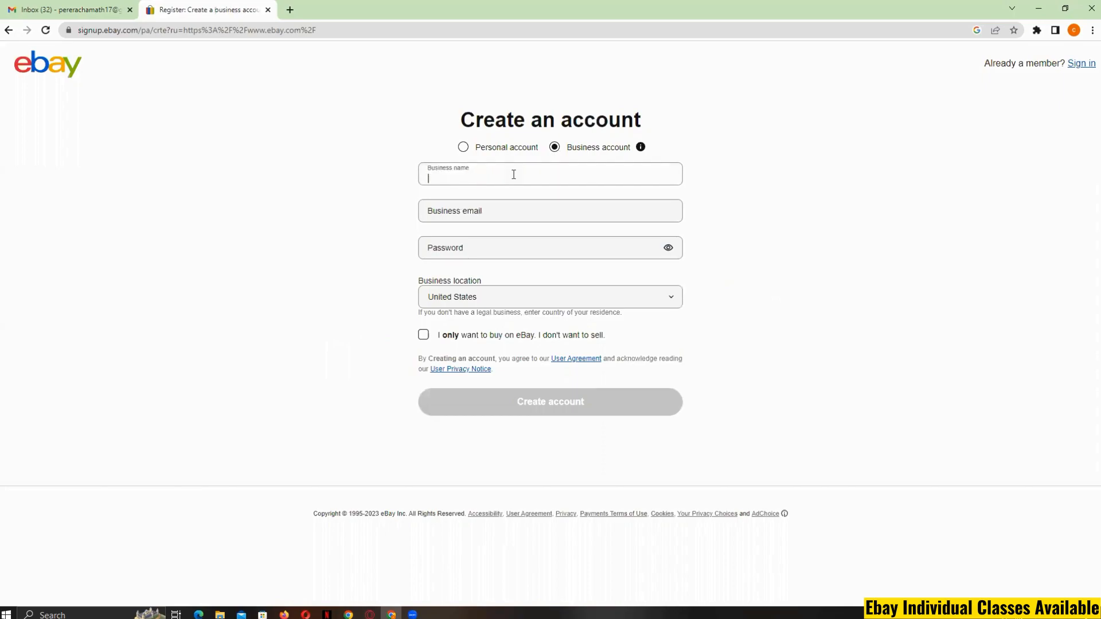
click(466, 211)
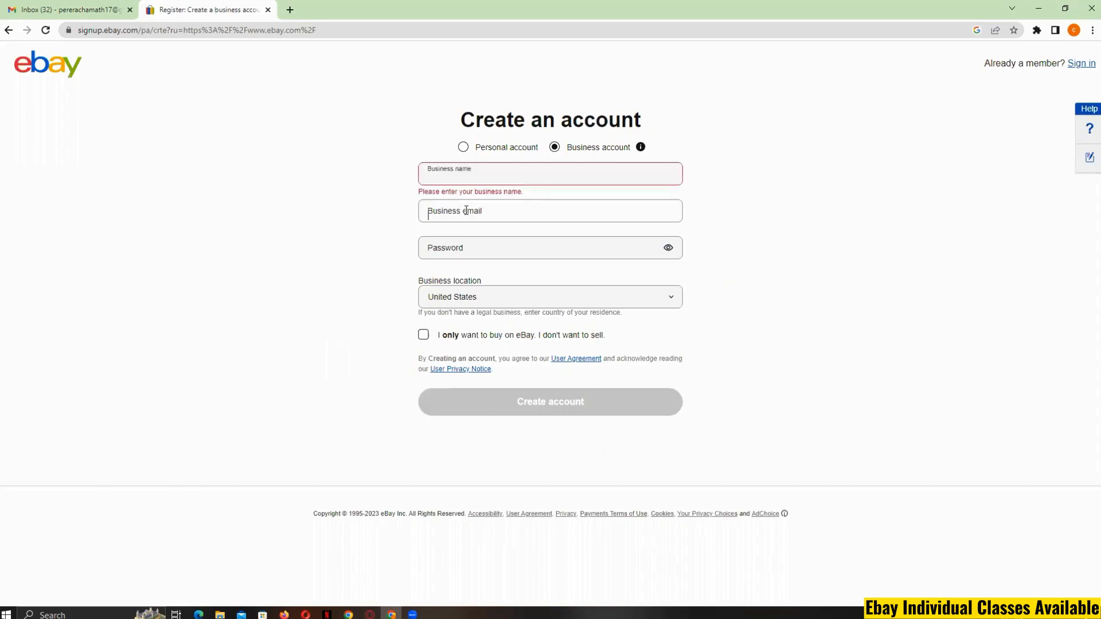
click(449, 255)
click(373, 298)
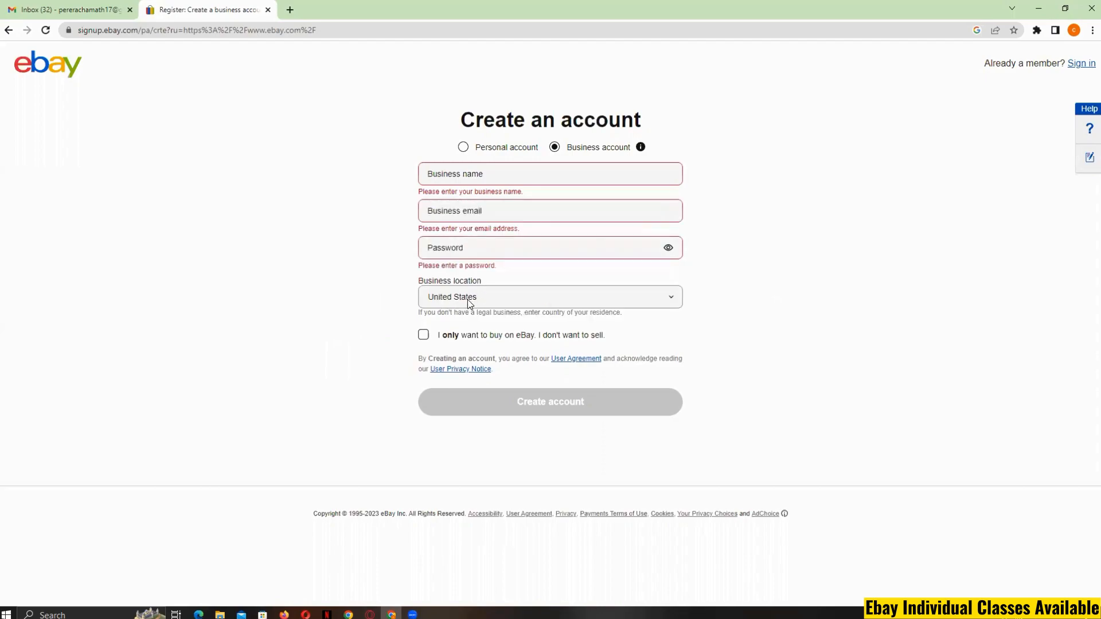
click(471, 296)
scroll(534, 447, down, 20)
scroll(532, 449, down, 12)
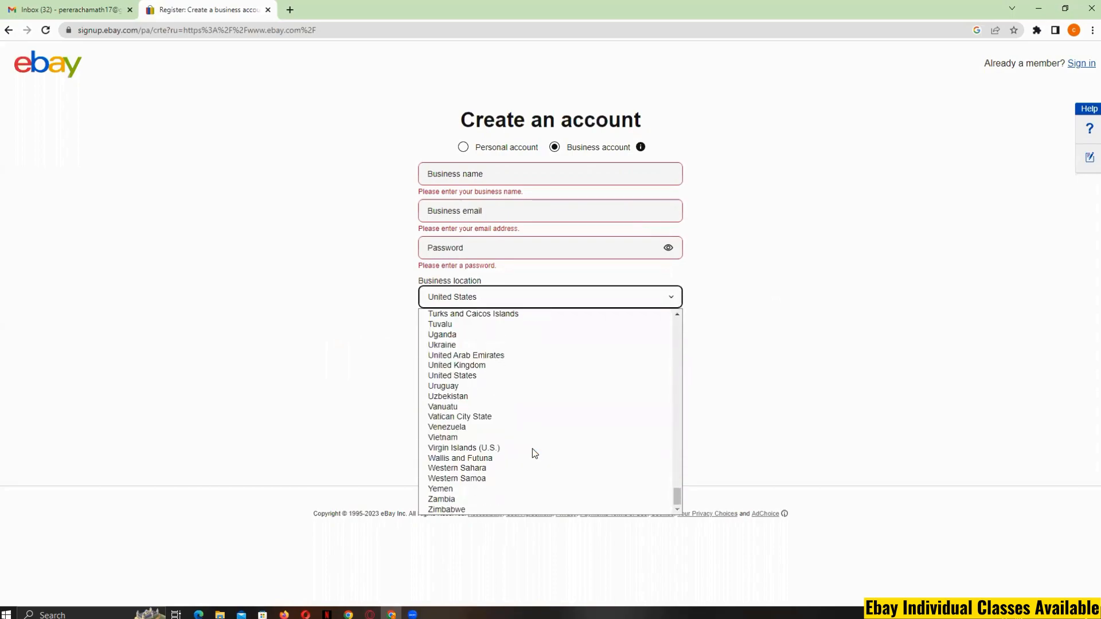
scroll(516, 436, up, 10)
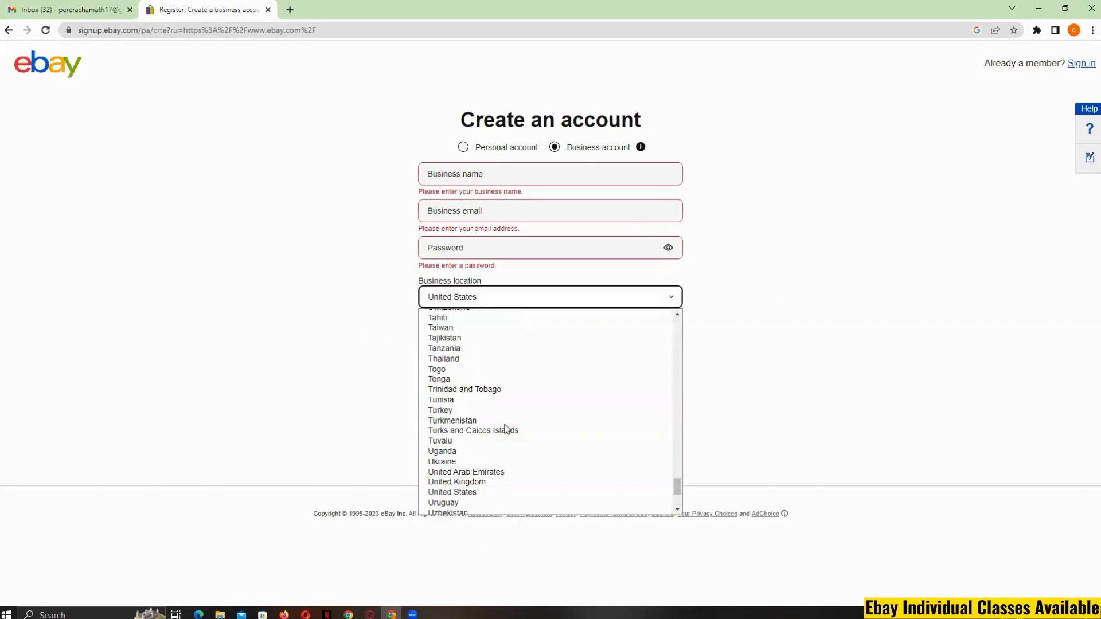
click(757, 350)
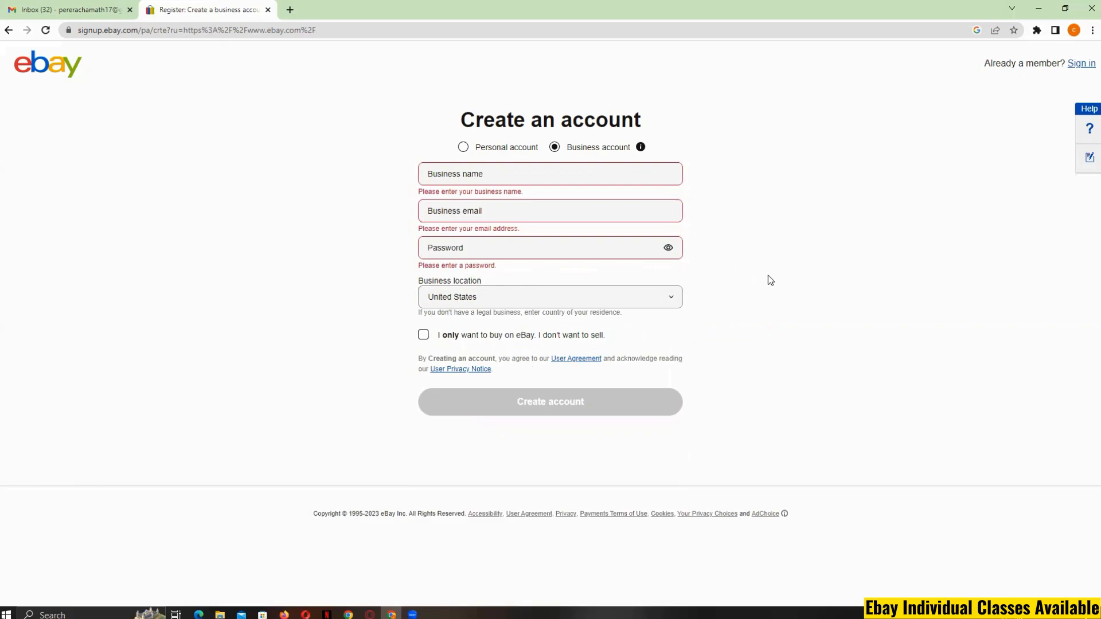
Click through the empty name, email and password fields and dismiss the password suggestion.
click(541, 177)
click(544, 210)
click(546, 248)
click(732, 255)
Copy the signed-in Gmail account's email address and return to eBay's Business name field.
click(100, 9)
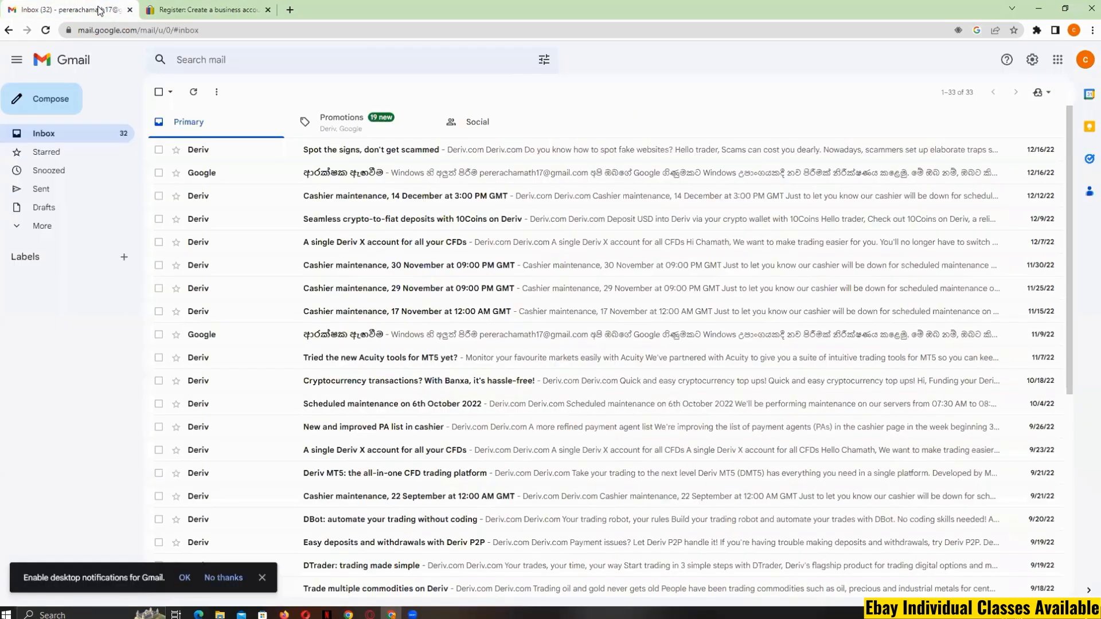
click(1087, 62)
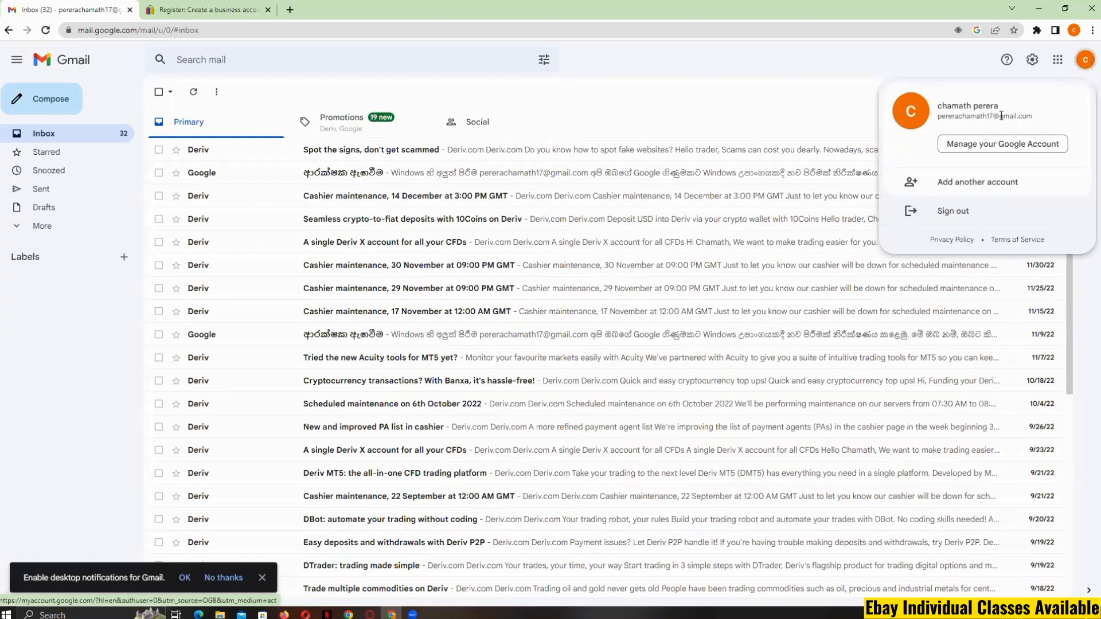
drag(939, 116, 1033, 116)
key(ctrl+c)
right_click(1027, 117)
click(918, 115)
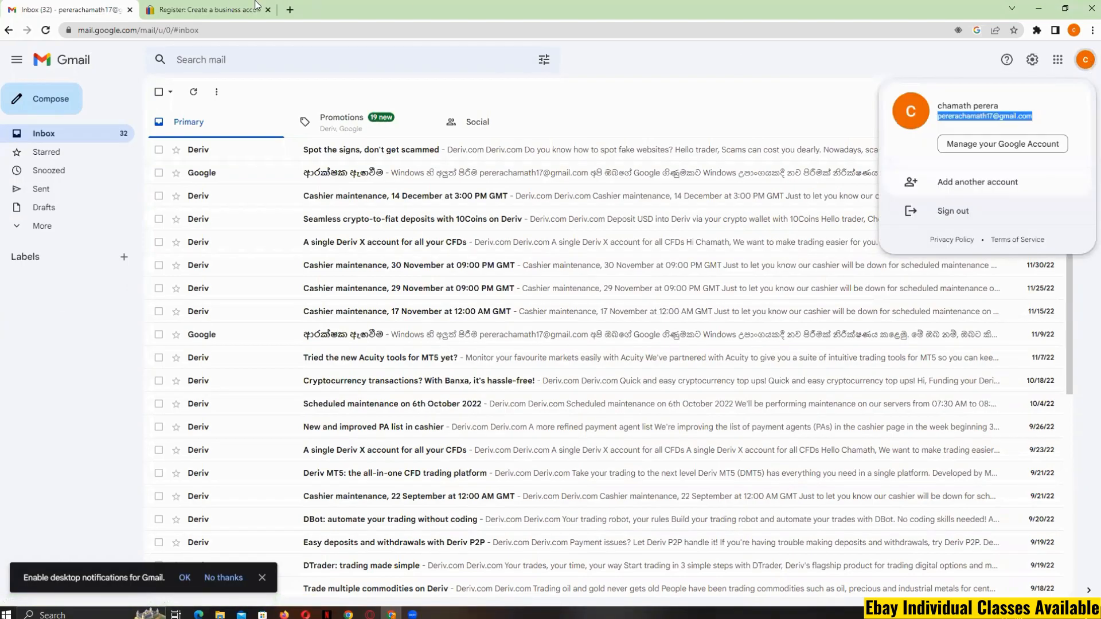
click(255, 7)
click(504, 170)
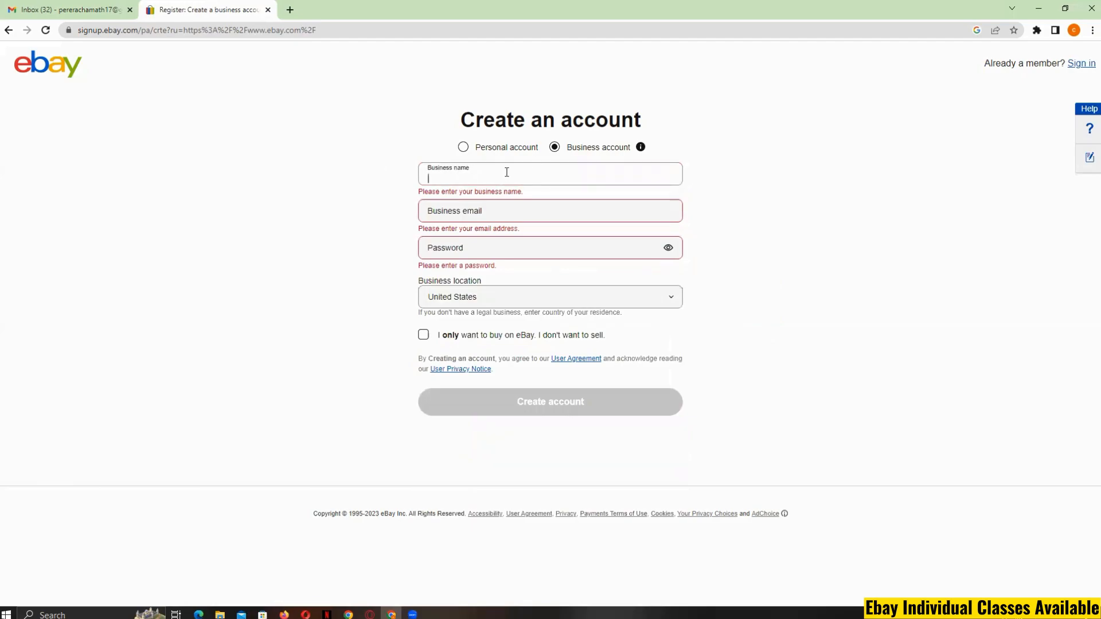
Enter business name 'Fancy Store', paste the copied email, and type a password.
text(Fancy Store)
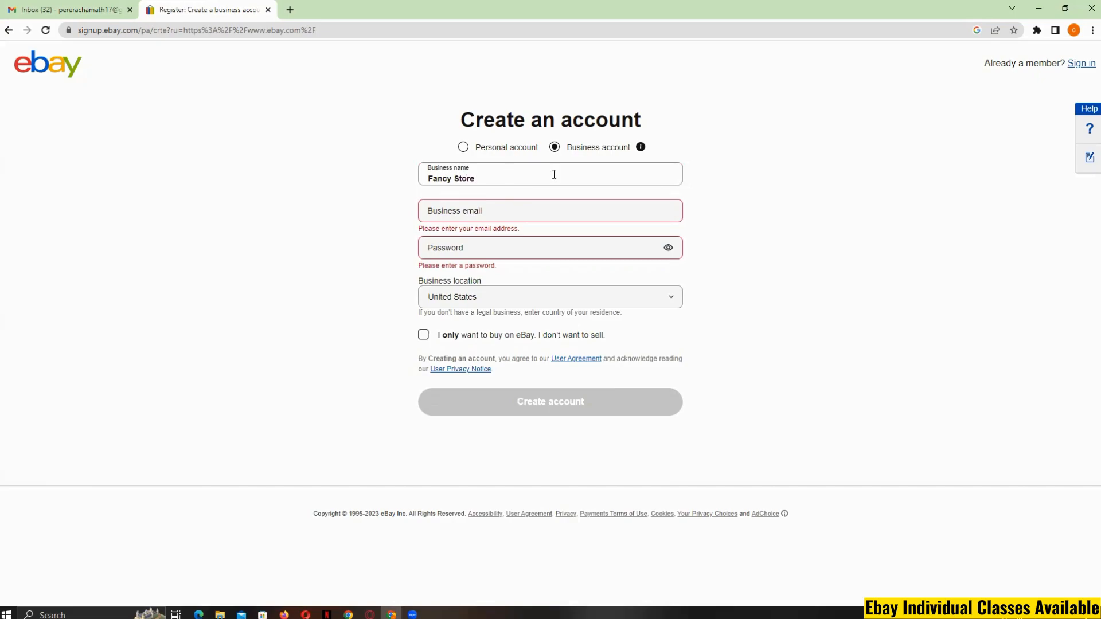
click(493, 210)
right_click(491, 209)
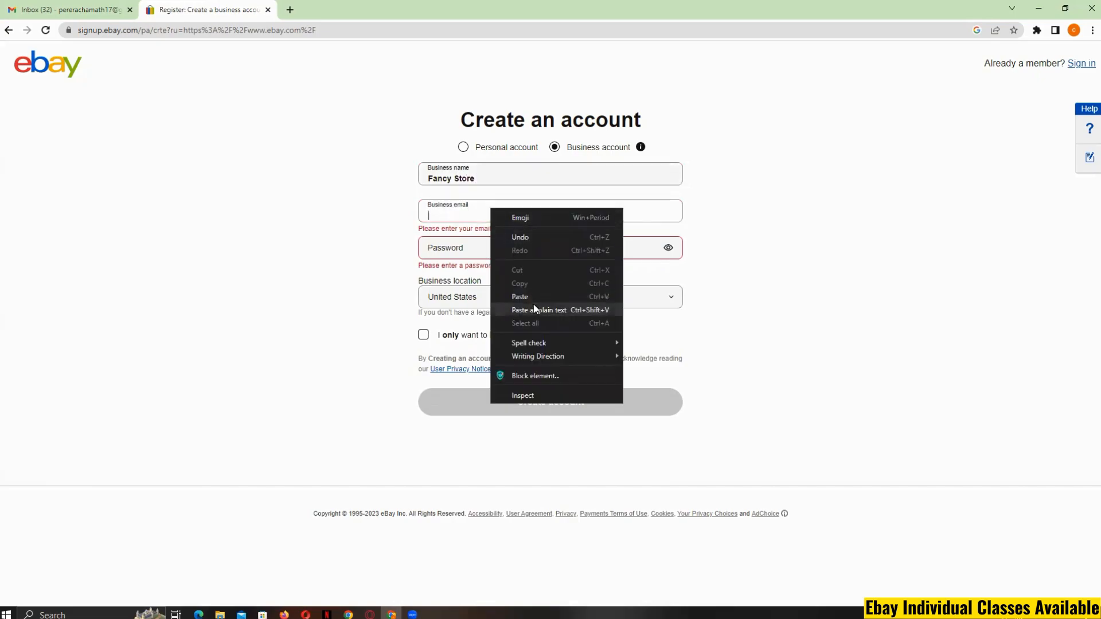
click(535, 297)
click(521, 254)
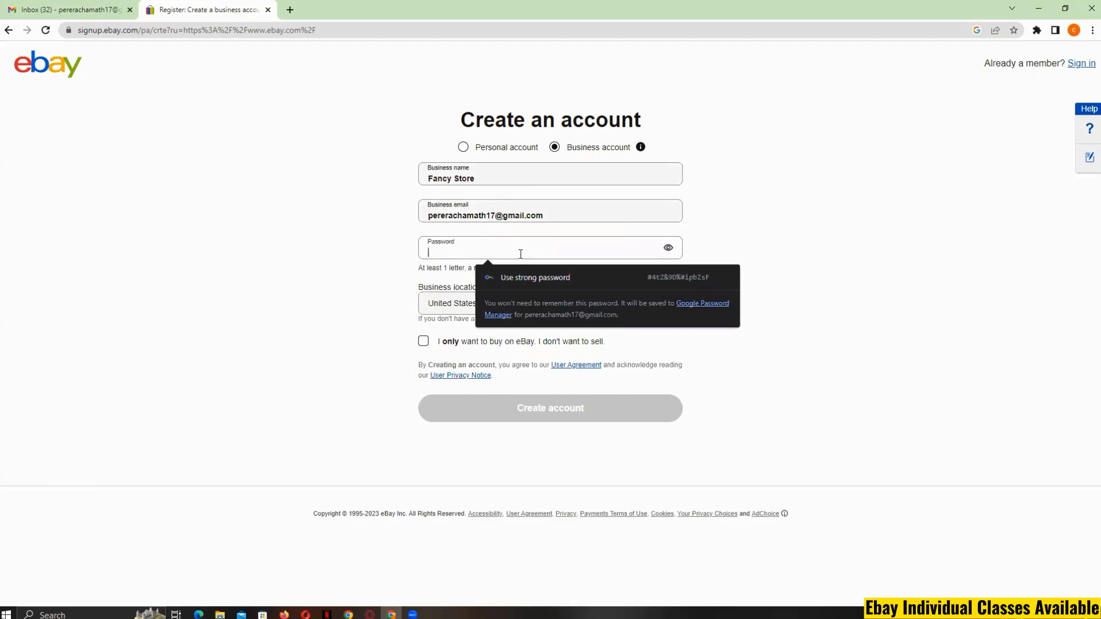
text(•••••••••)
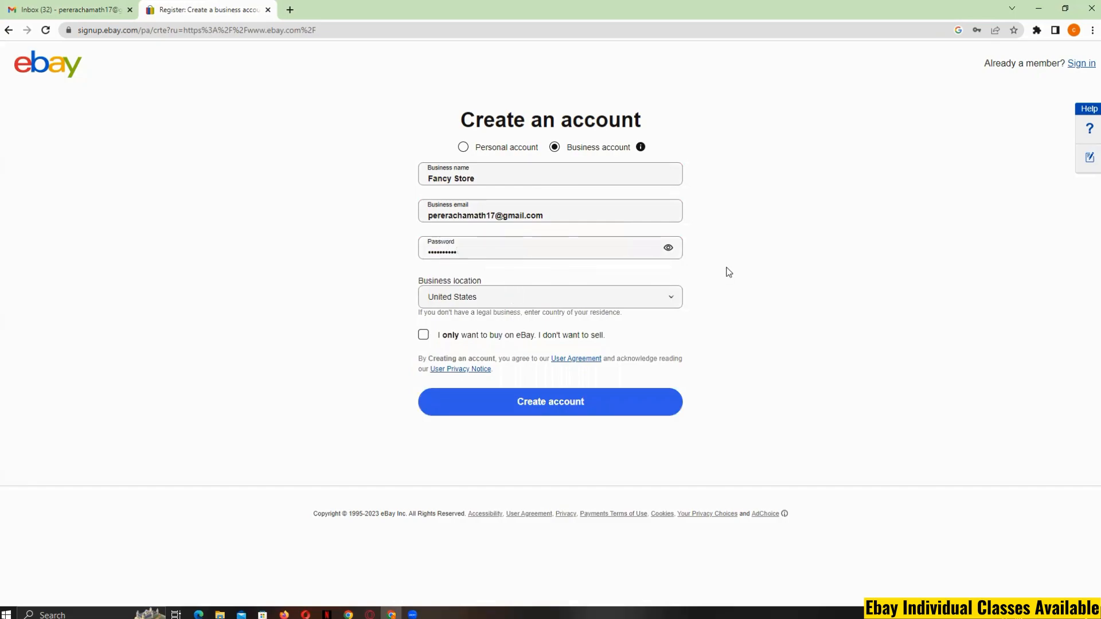
Set the business location to Sri Lanka and create the account.
click(640, 301)
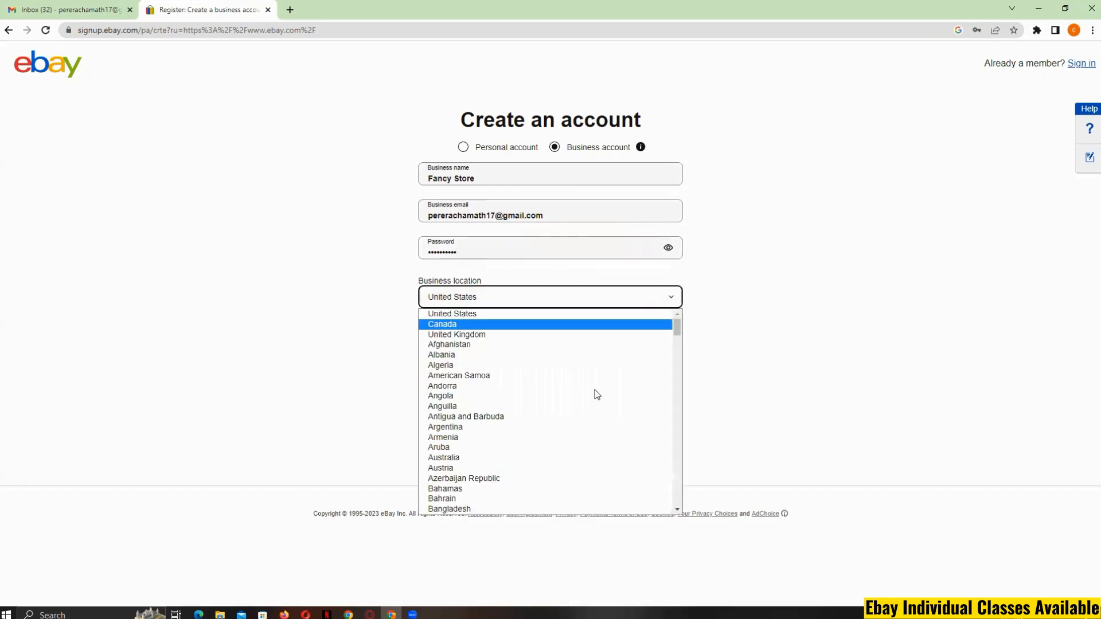
scroll(595, 394, down, 18)
scroll(583, 417, down, 18)
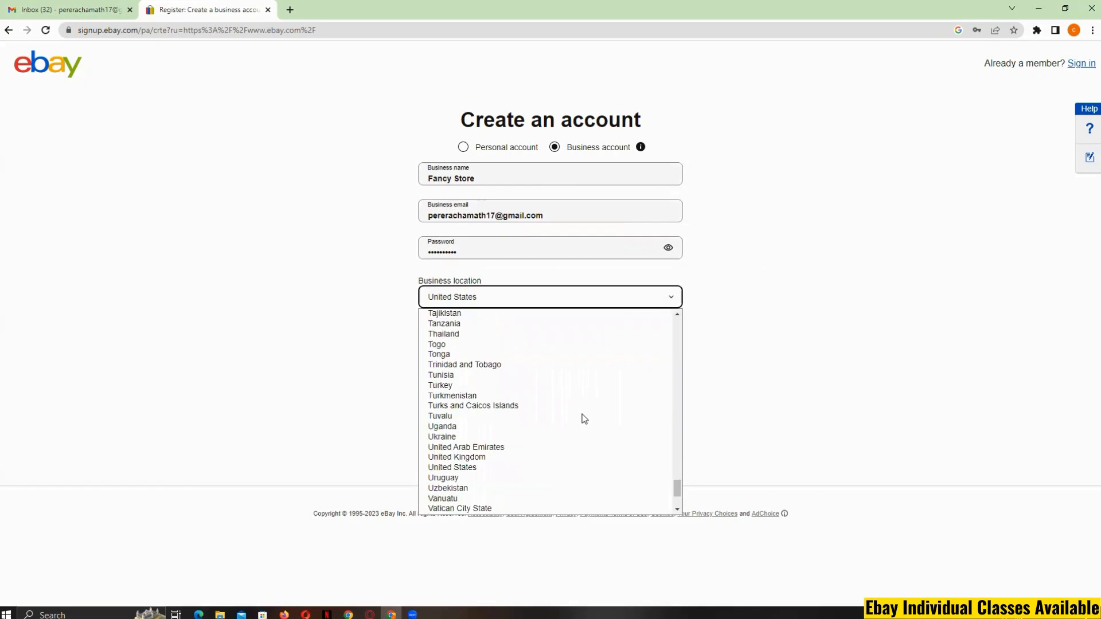
scroll(584, 418, down, 3)
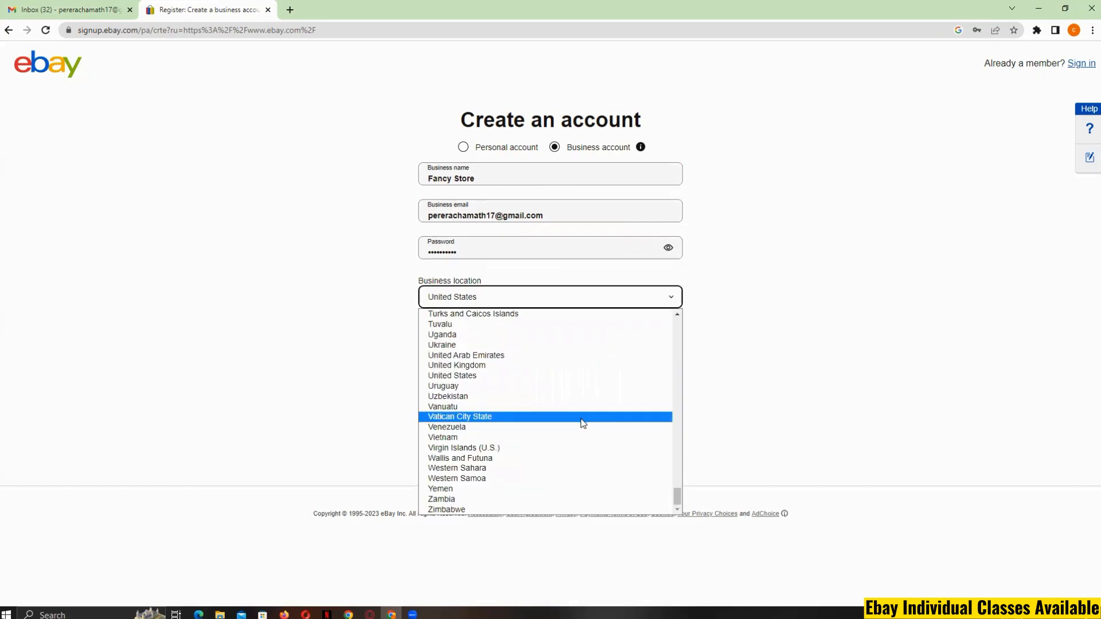
scroll(583, 424, up, 6)
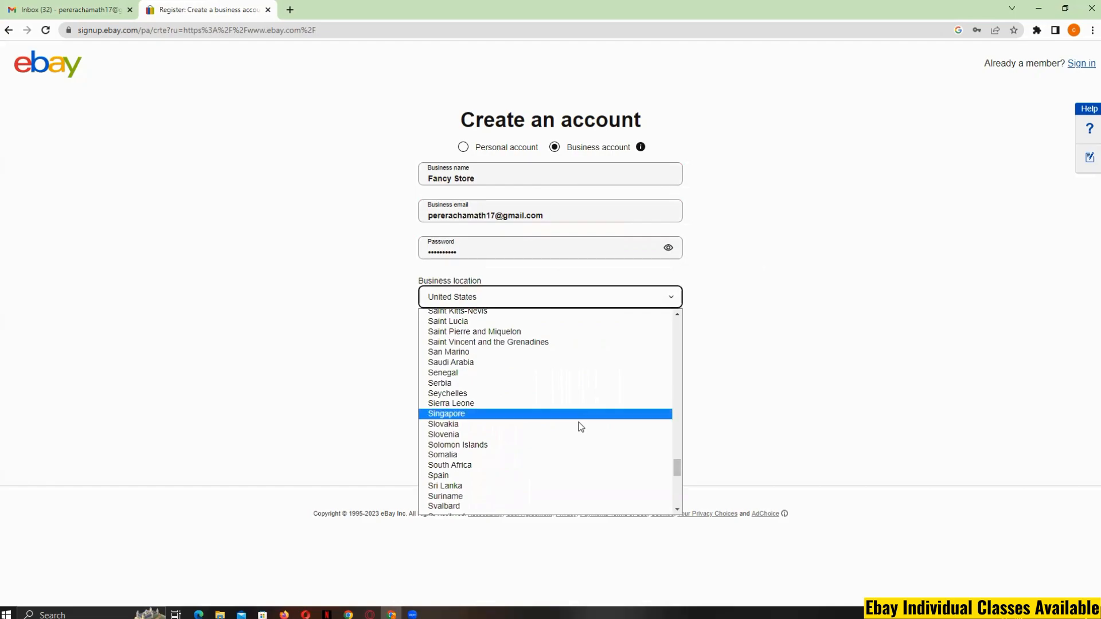
click(462, 484)
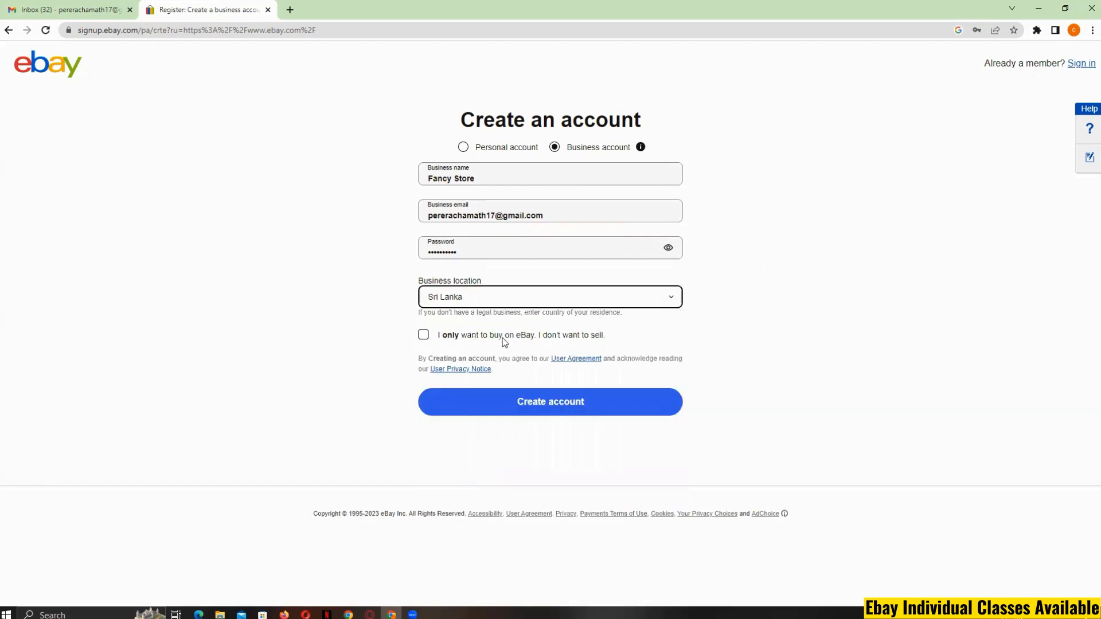
click(542, 403)
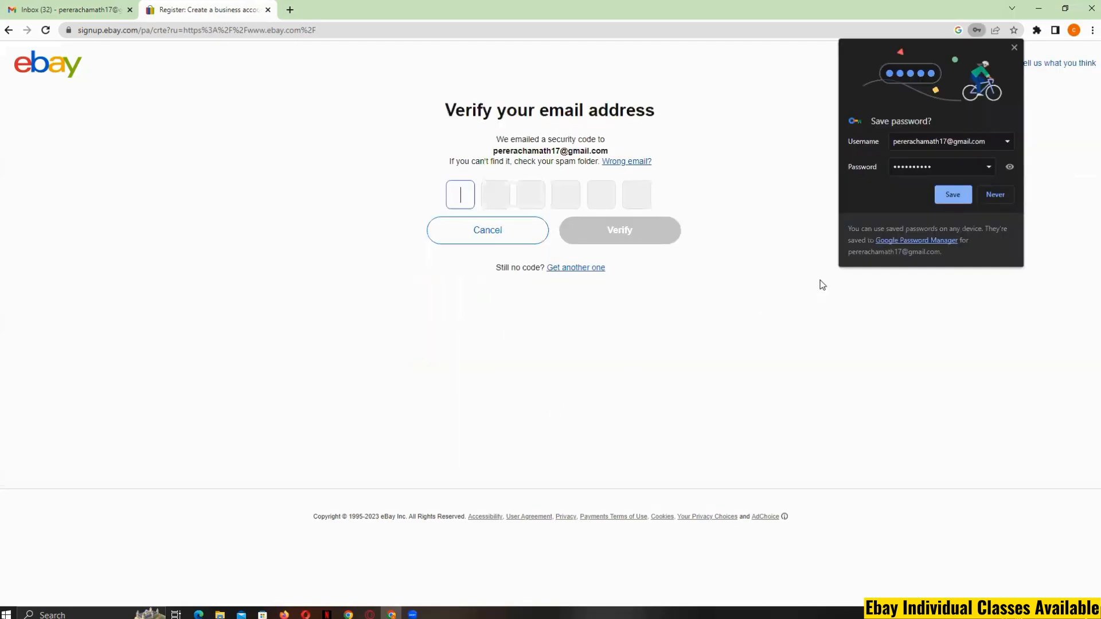
Save the new password in the browser, then copy the security code from eBay's email in Gmail.
click(953, 196)
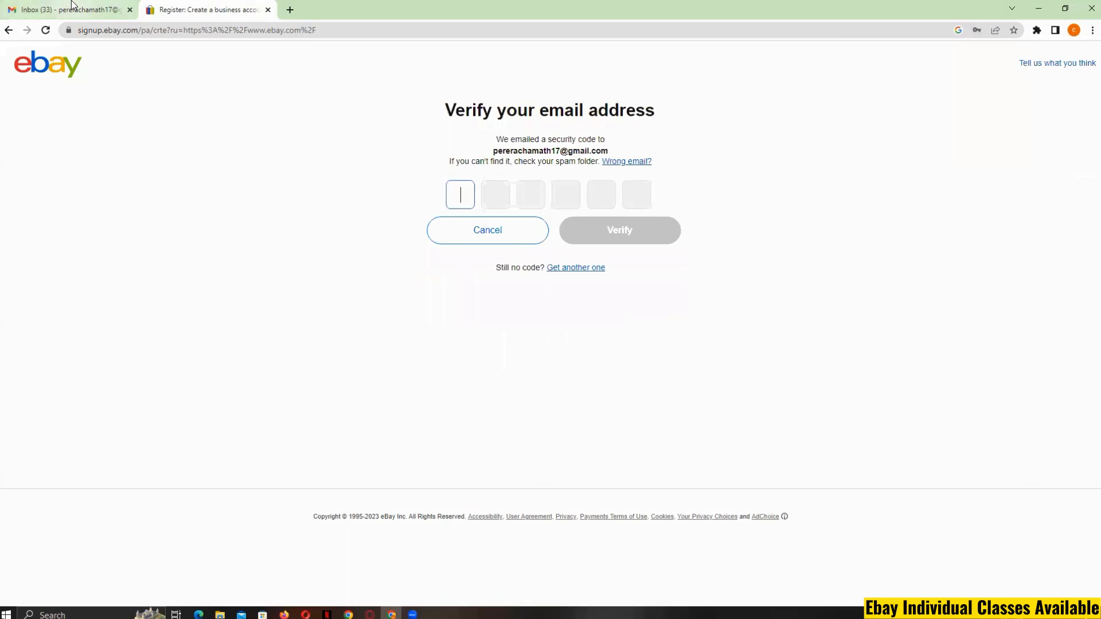
click(83, 8)
click(405, 153)
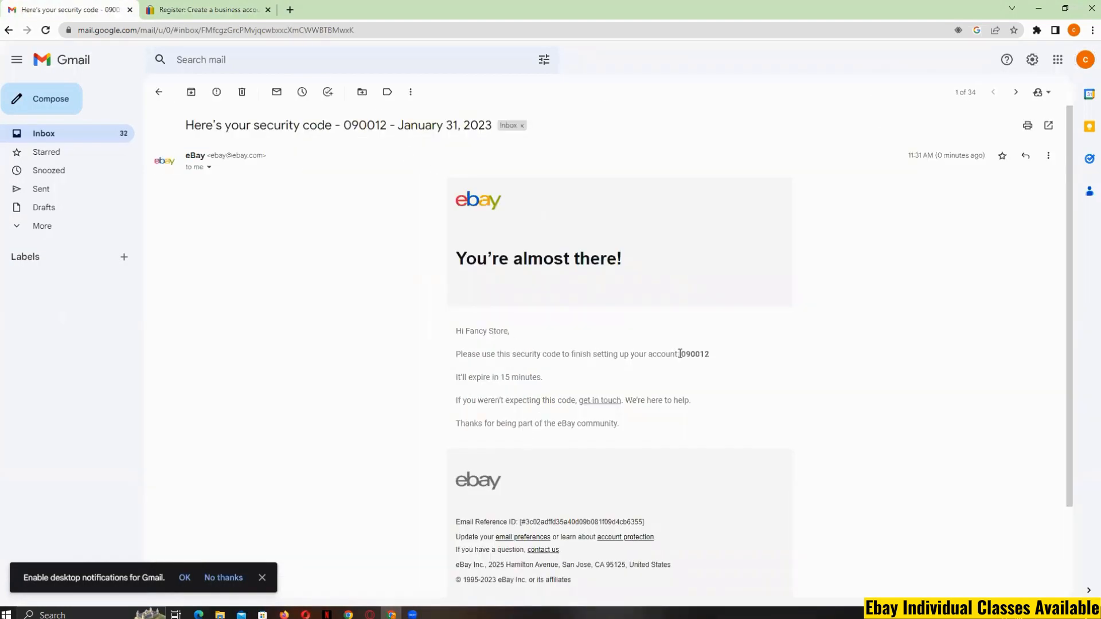
drag(680, 354, 711, 355)
right_click(699, 352)
click(722, 359)
Paste the security code into eBay's code boxes and verify it.
click(230, 4)
right_click(462, 195)
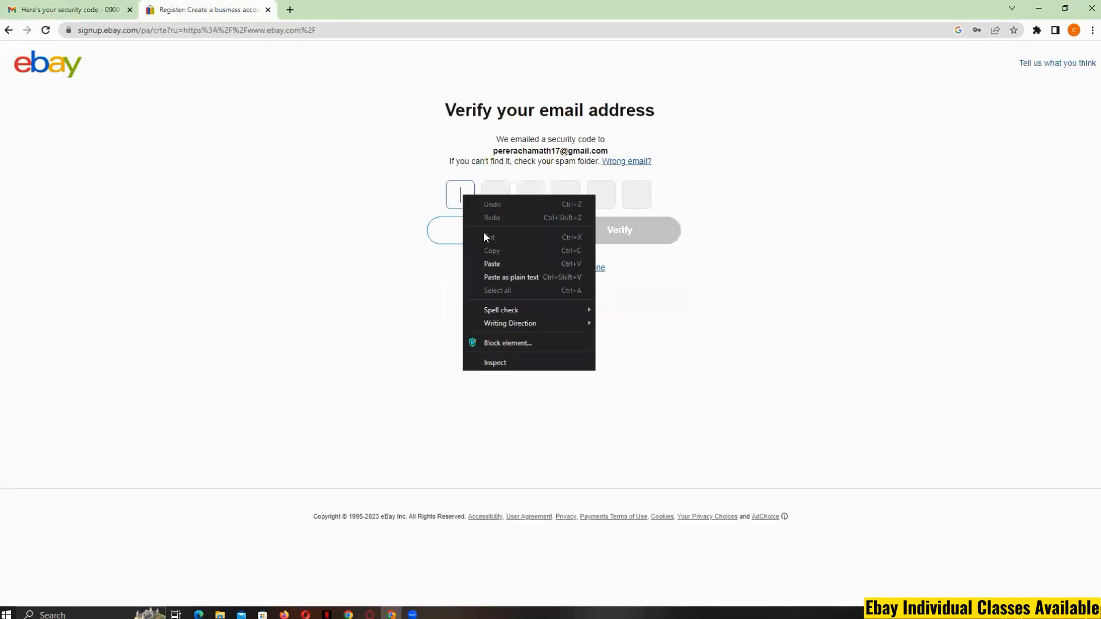
click(493, 265)
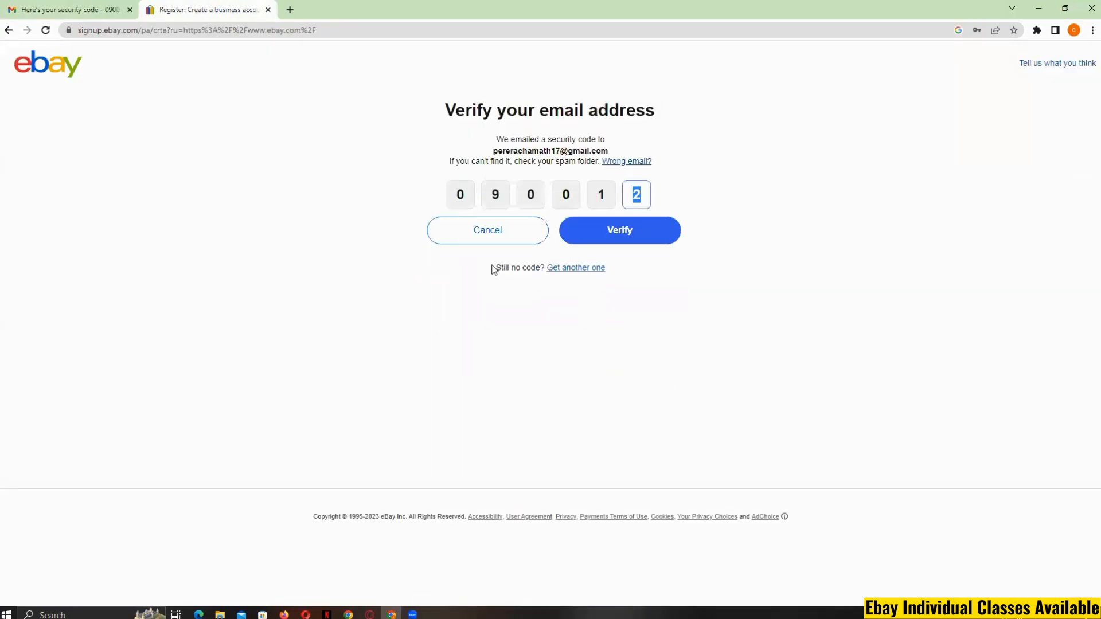
click(628, 232)
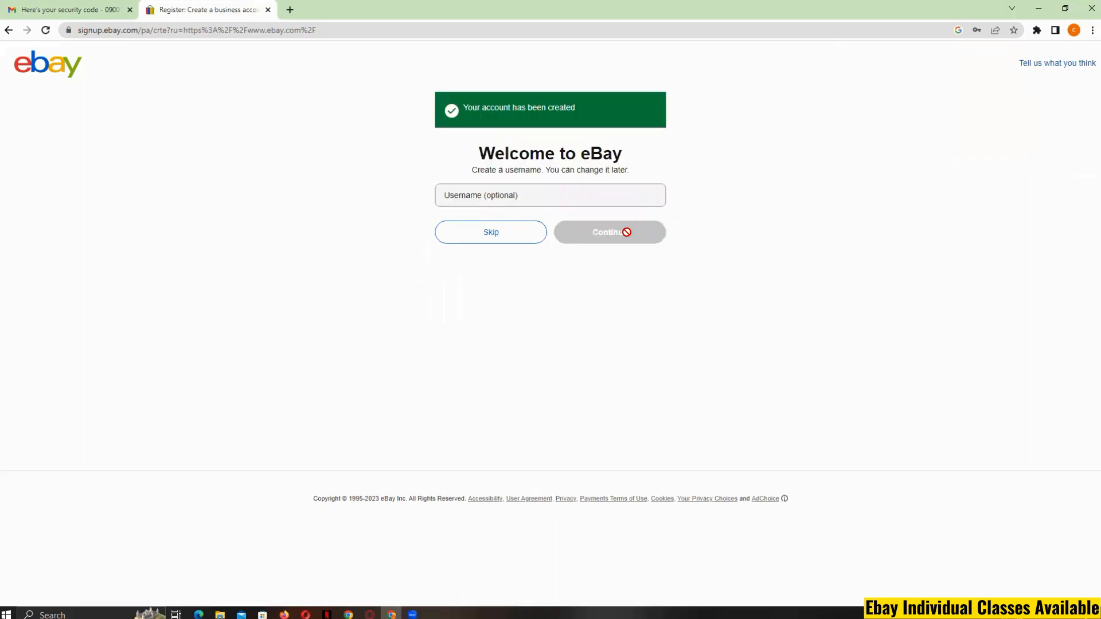
Enter the username 'fancystore', amend it with 'boo' when unavailable, and continue once accepted.
click(503, 197)
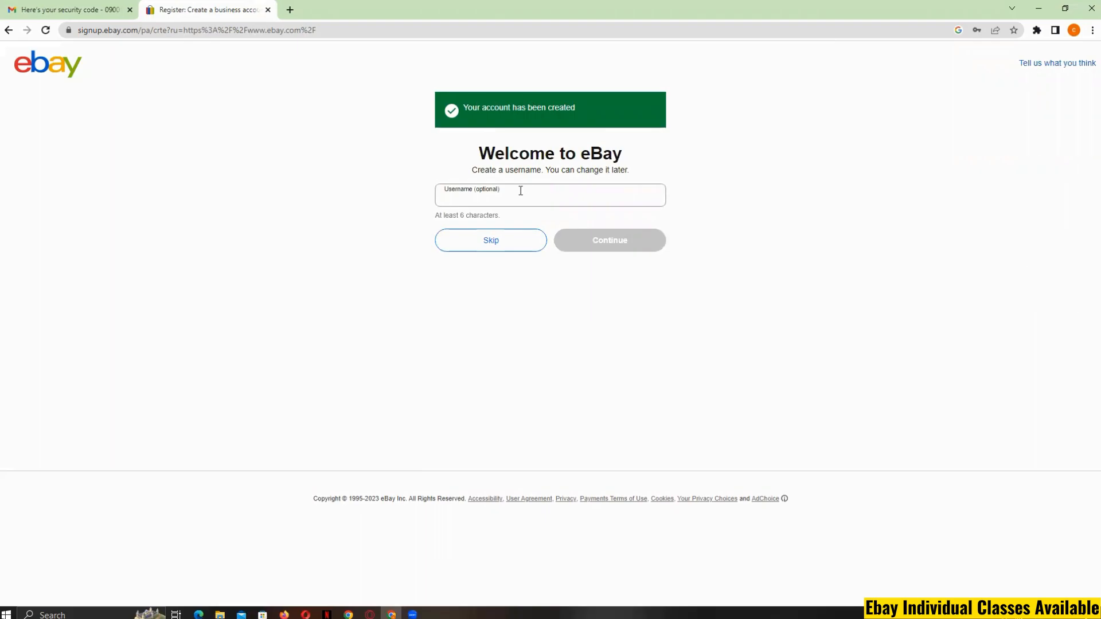
text(fancystore)
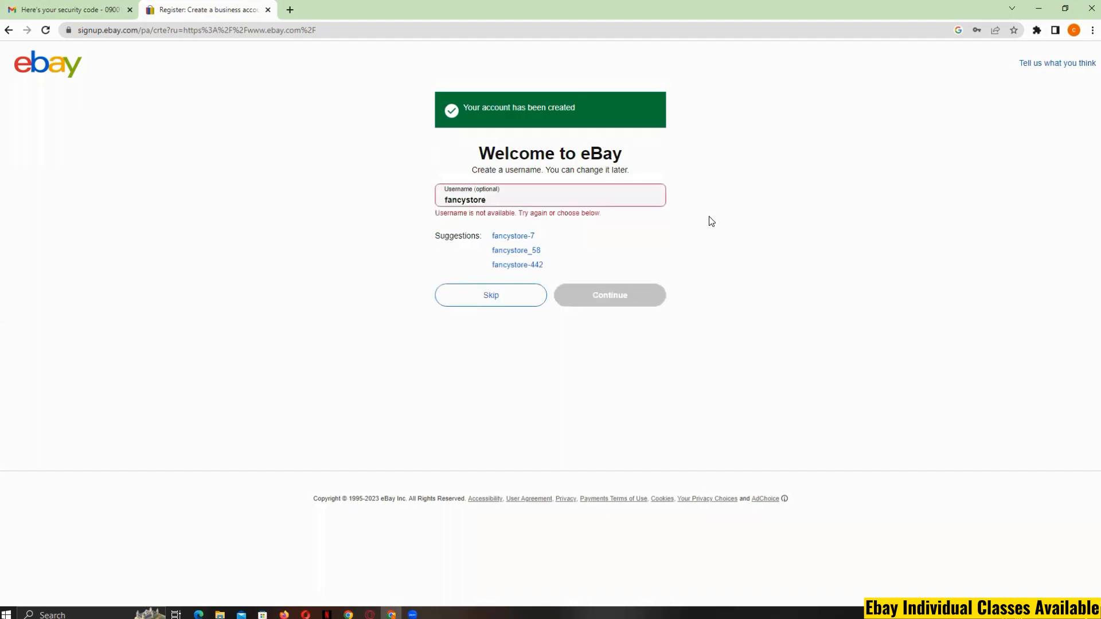
click(471, 199)
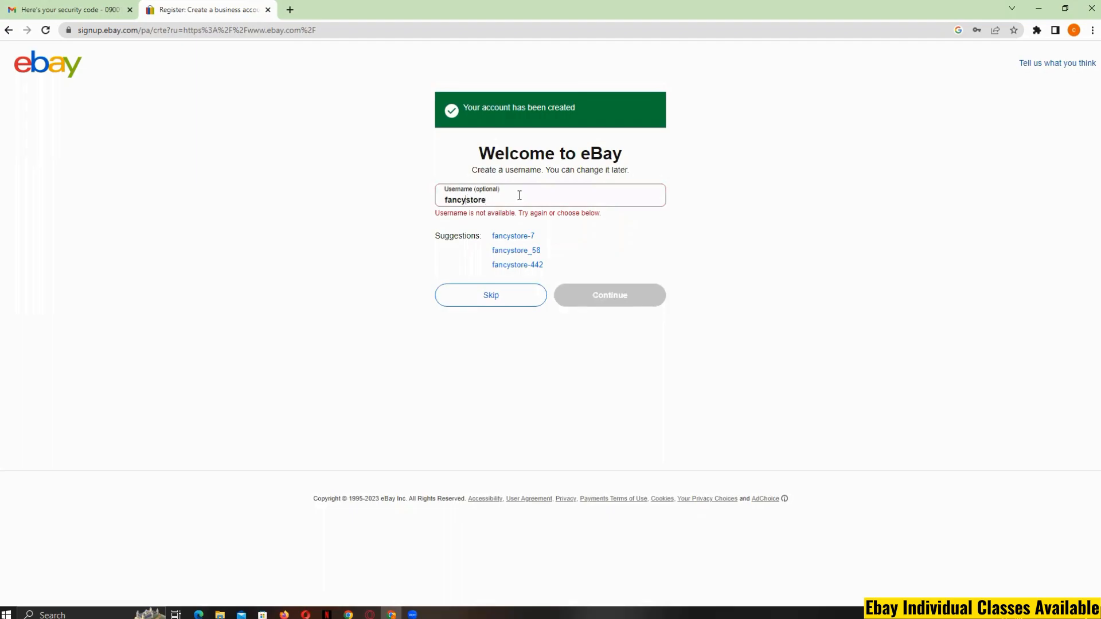
text(boo)
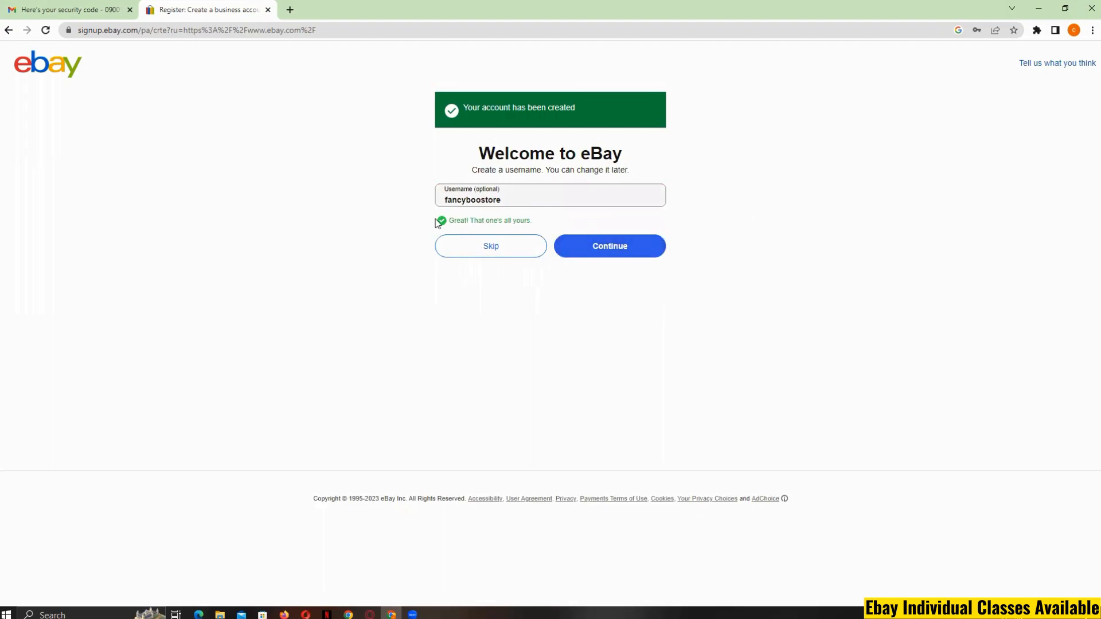
drag(447, 221, 543, 220)
click(497, 264)
click(611, 248)
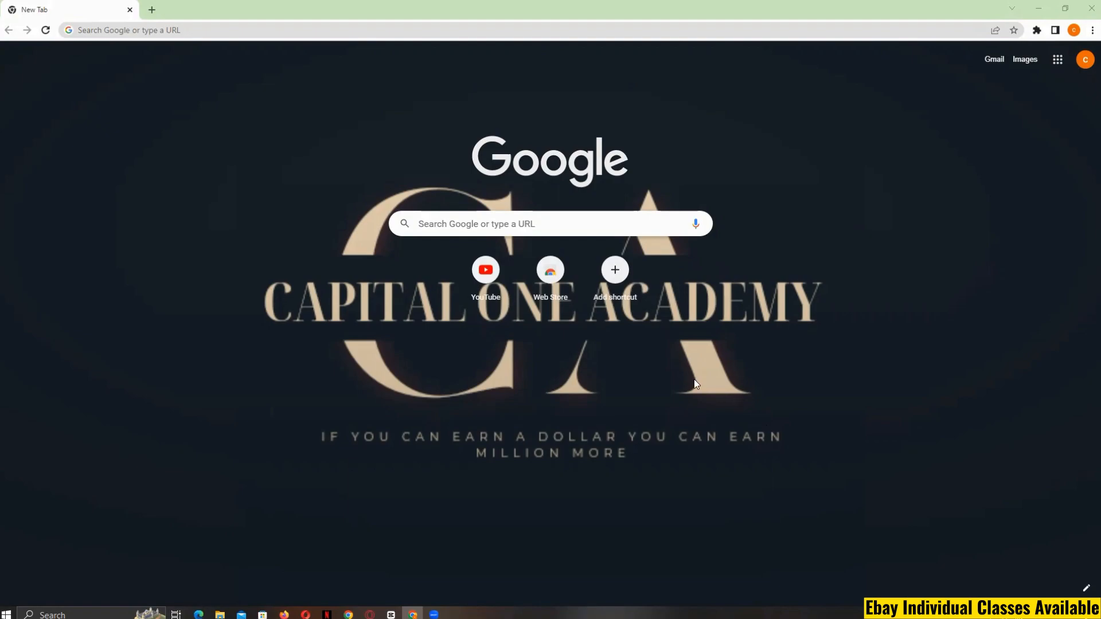
Search Google for 'ebay' and open the eBay homepage result.
click(161, 32)
text(ebay)
key(Return)
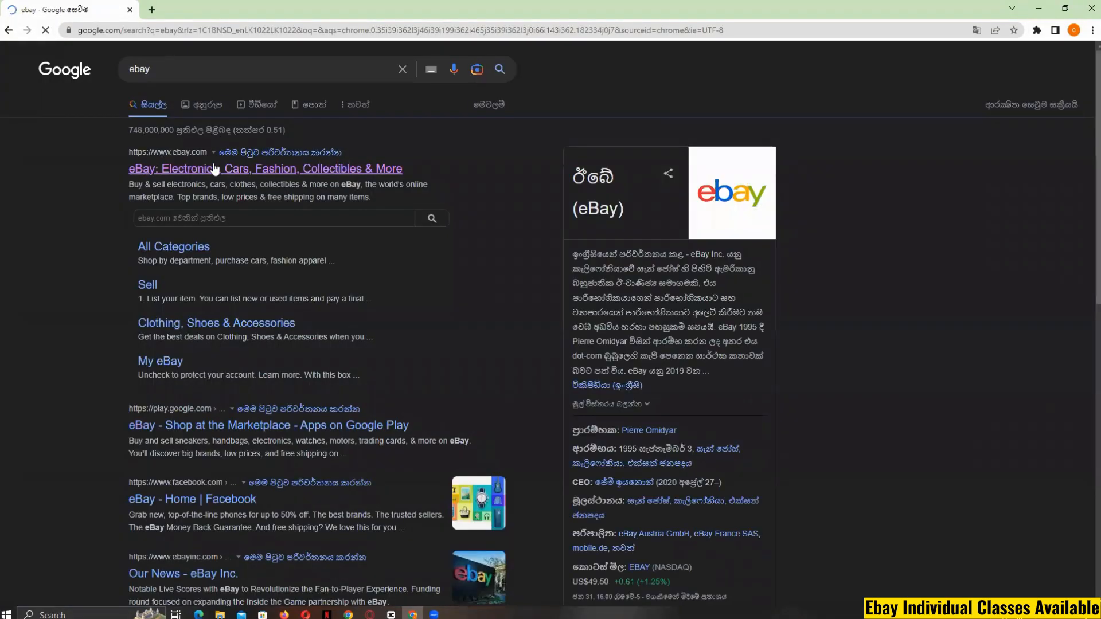
click(204, 169)
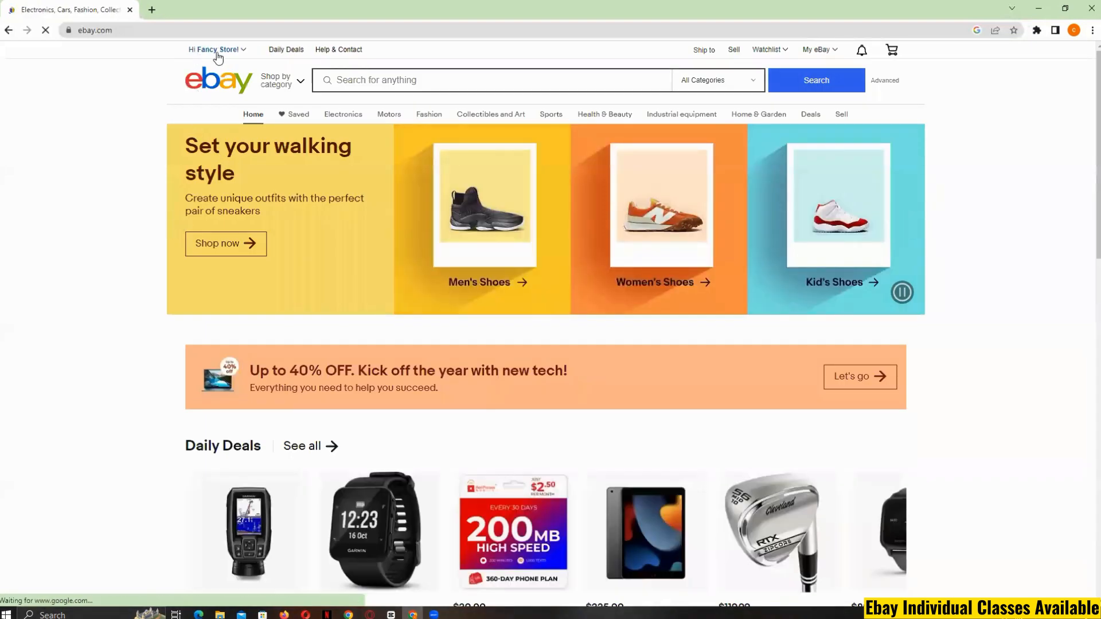
Open Account settings from the 'Hi Fancy Store!' menu.
mouse_move(214, 50)
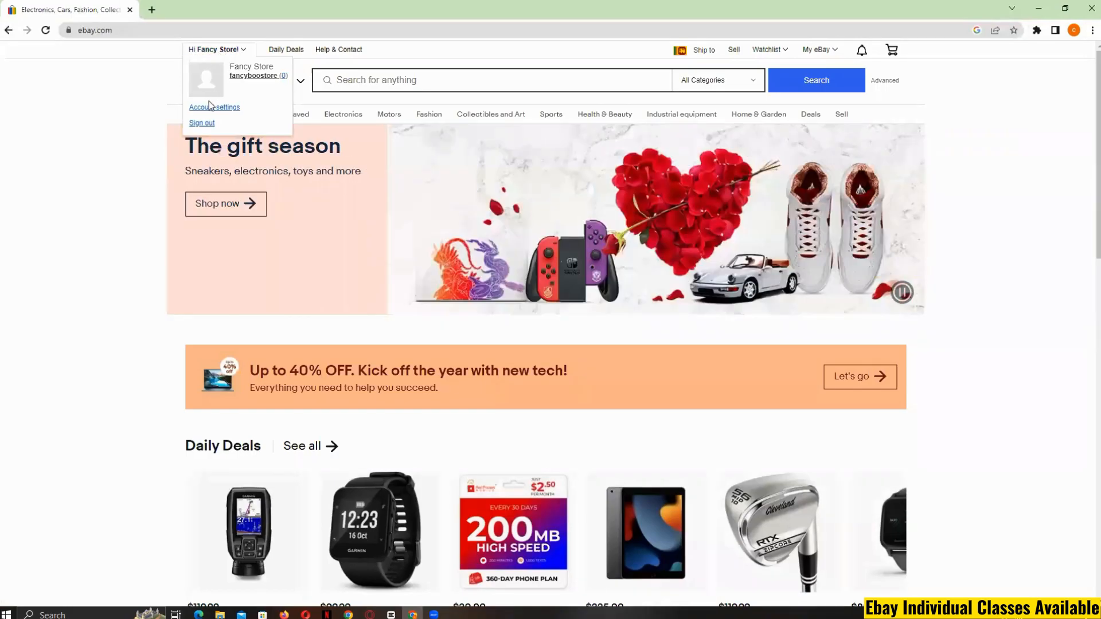
click(213, 109)
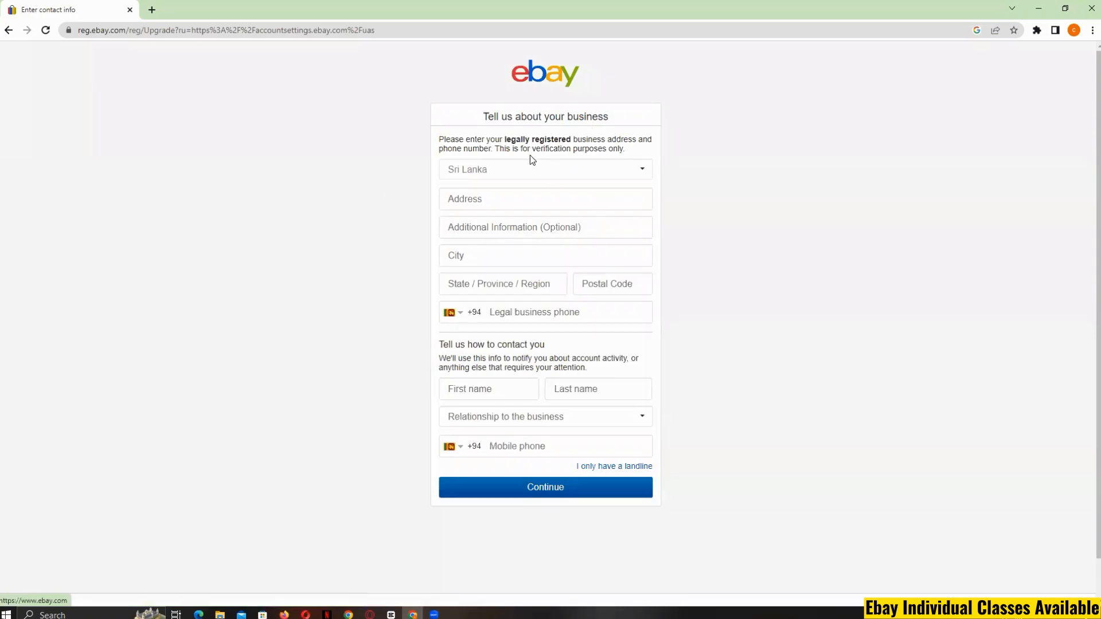
drag(439, 139, 654, 190)
click(686, 318)
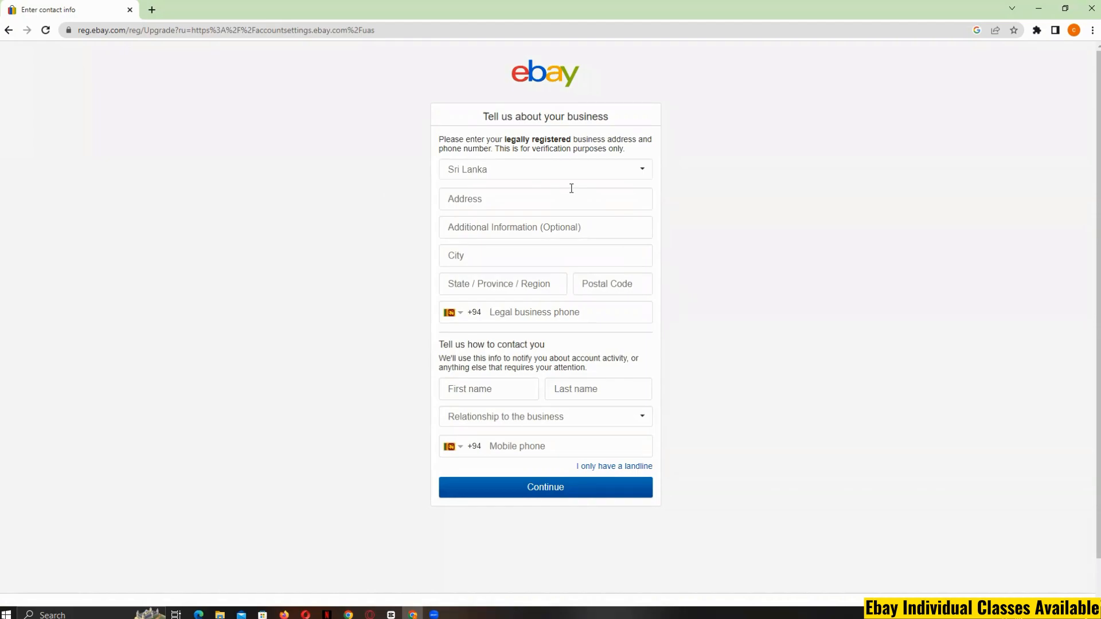
click(531, 195)
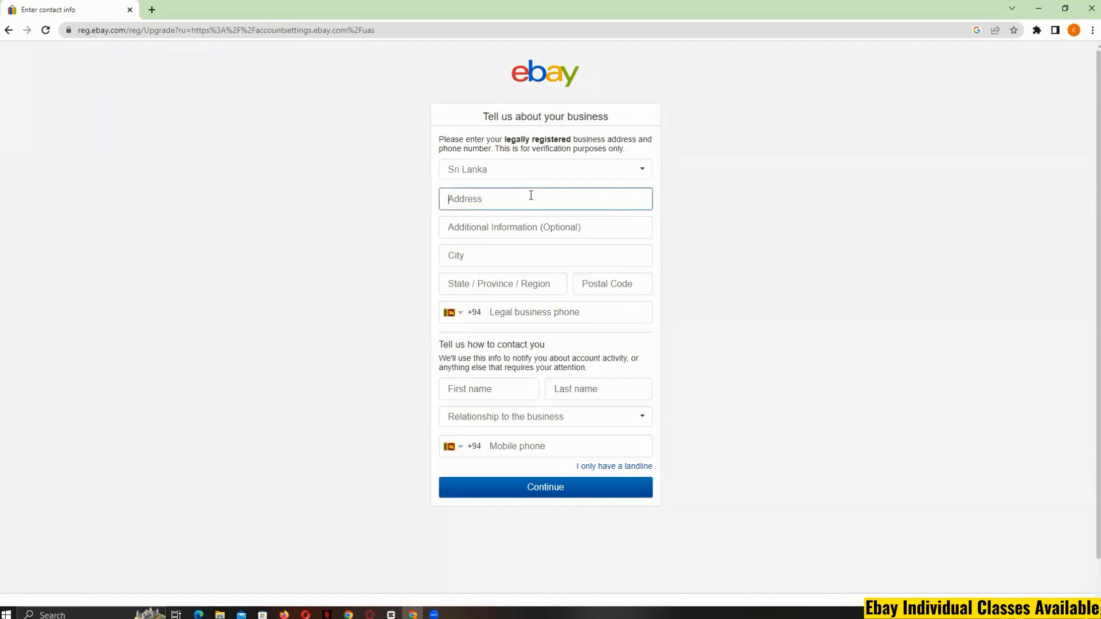
click(534, 255)
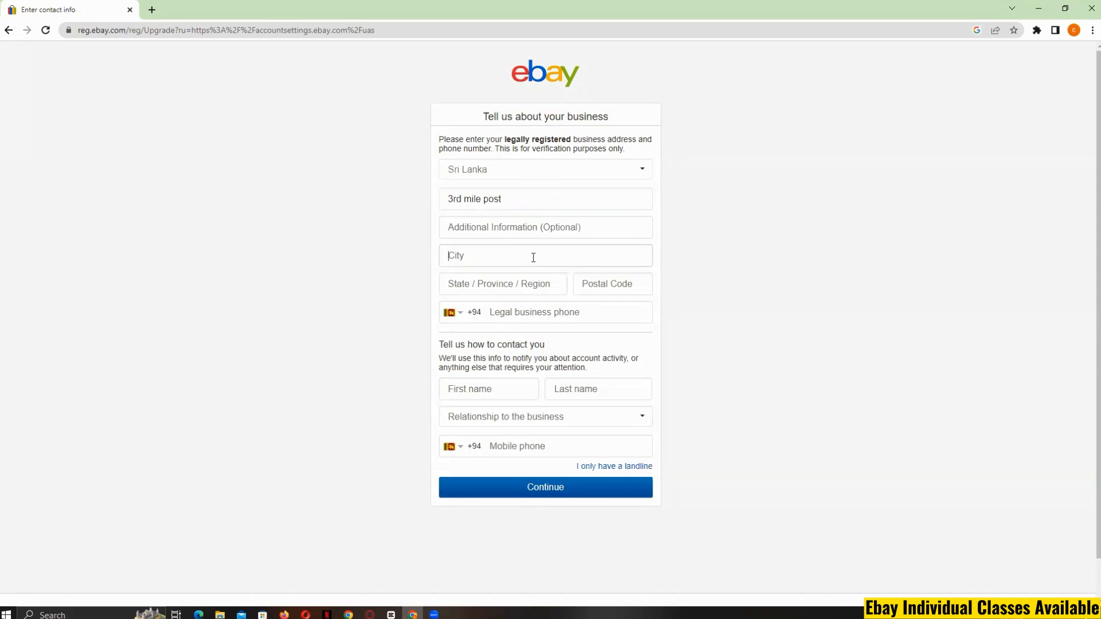
text(ella)
click(528, 281)
text(ub)
key(BackSpace)
text(va province)
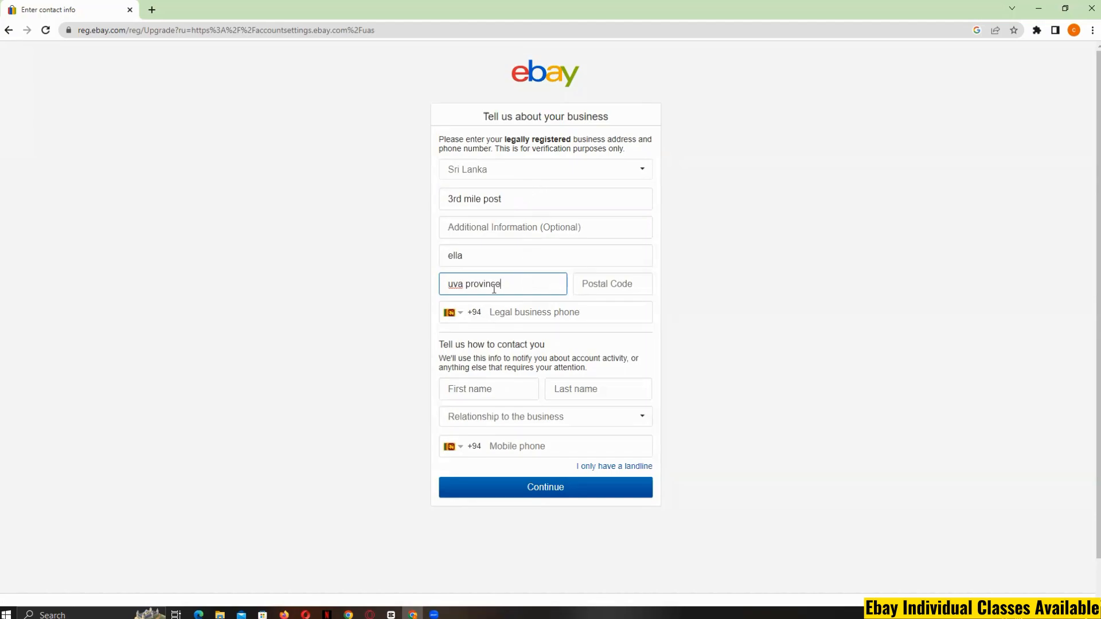
click(600, 285)
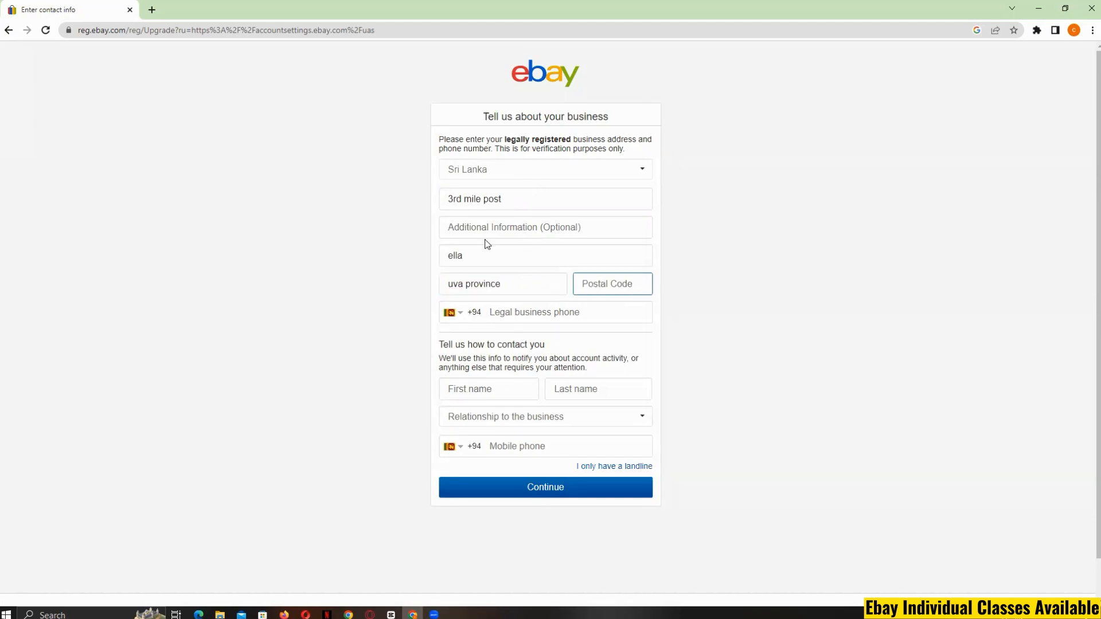
text(90090)
Add the business phone and the contact's name and mobile as Owner/Guarantor, then submit.
click(575, 314)
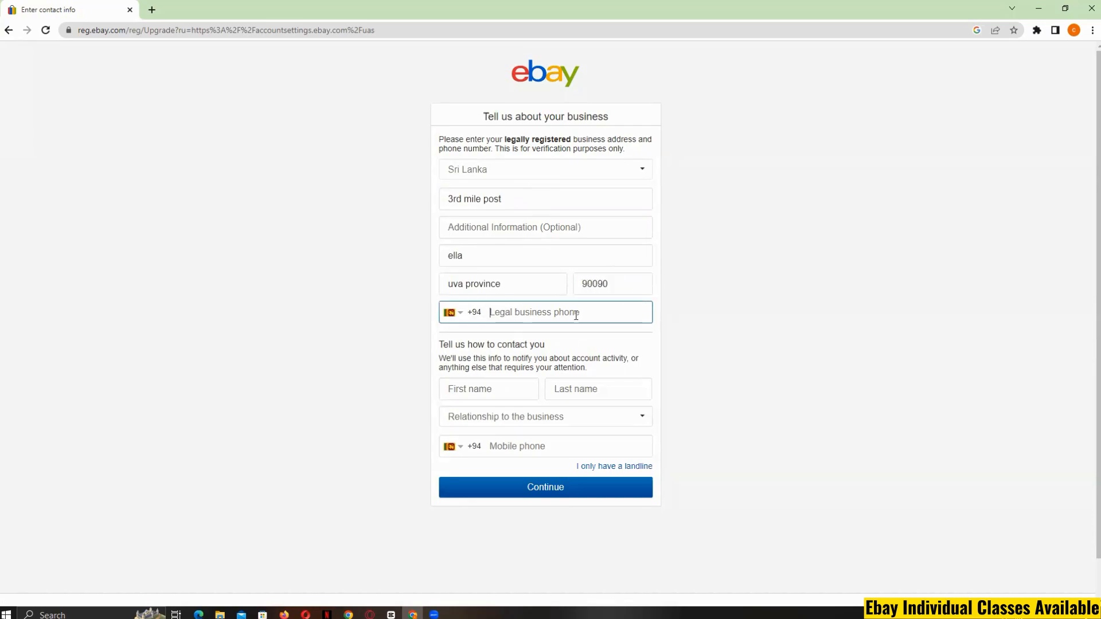
click(504, 388)
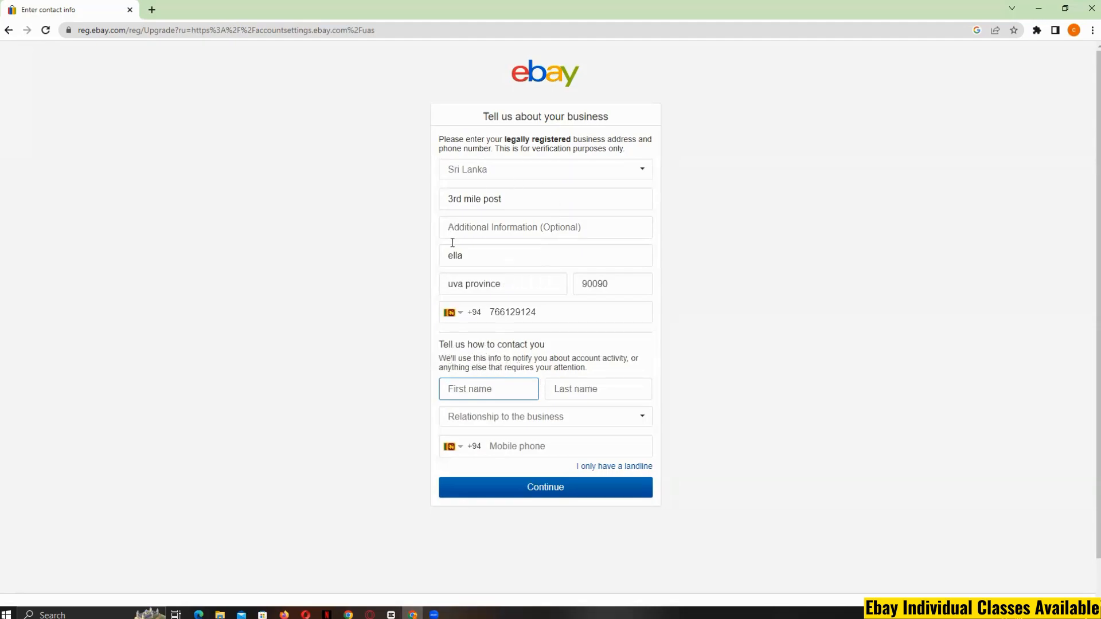
click(567, 423)
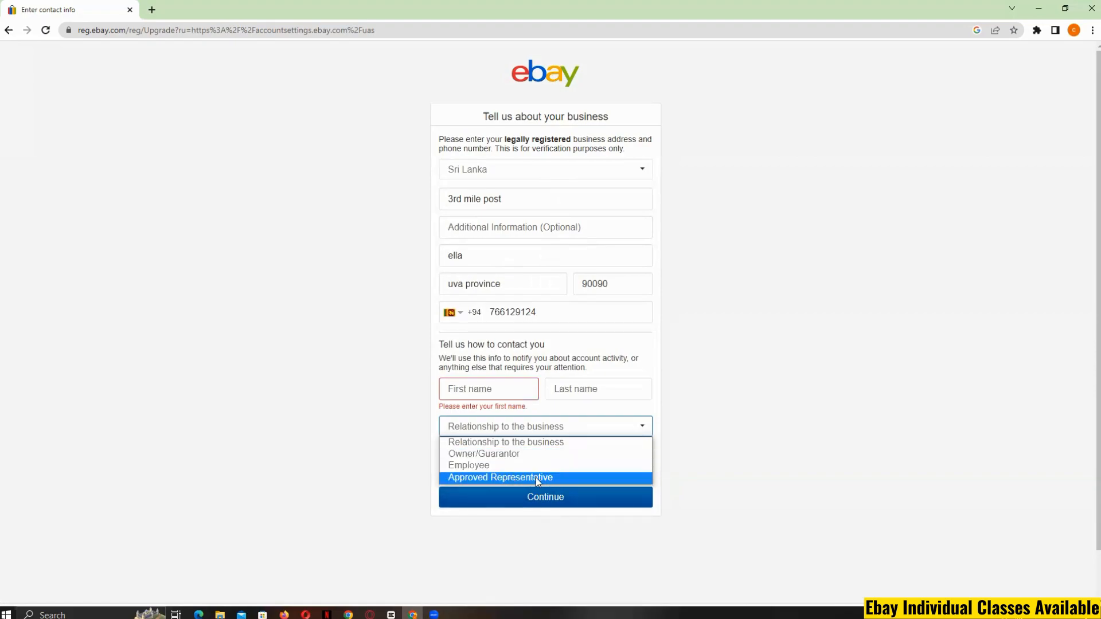
click(539, 454)
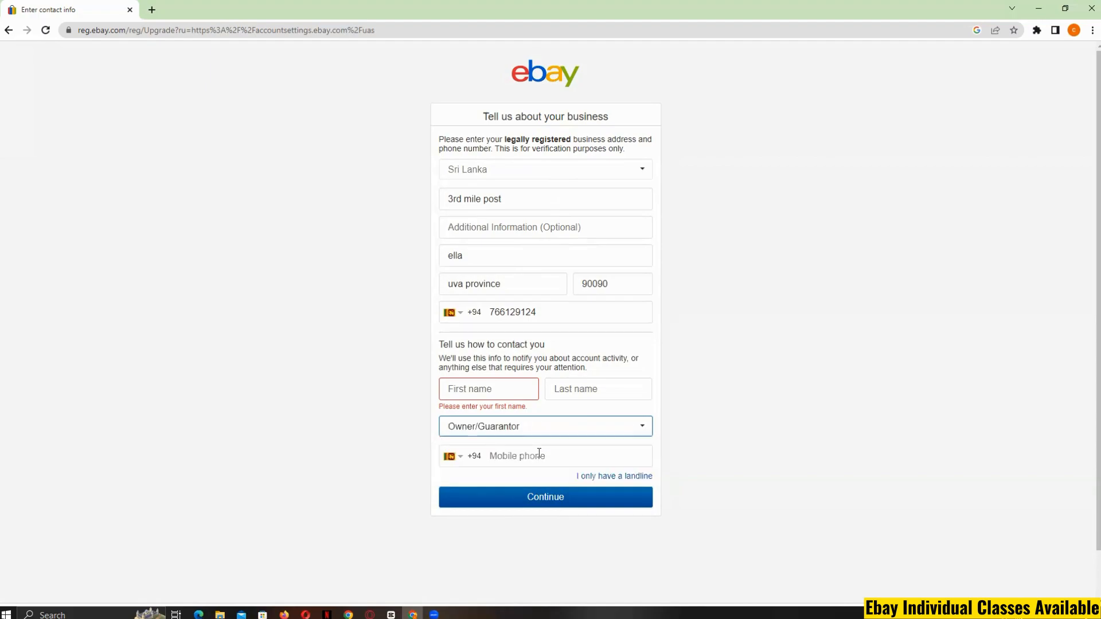
click(506, 391)
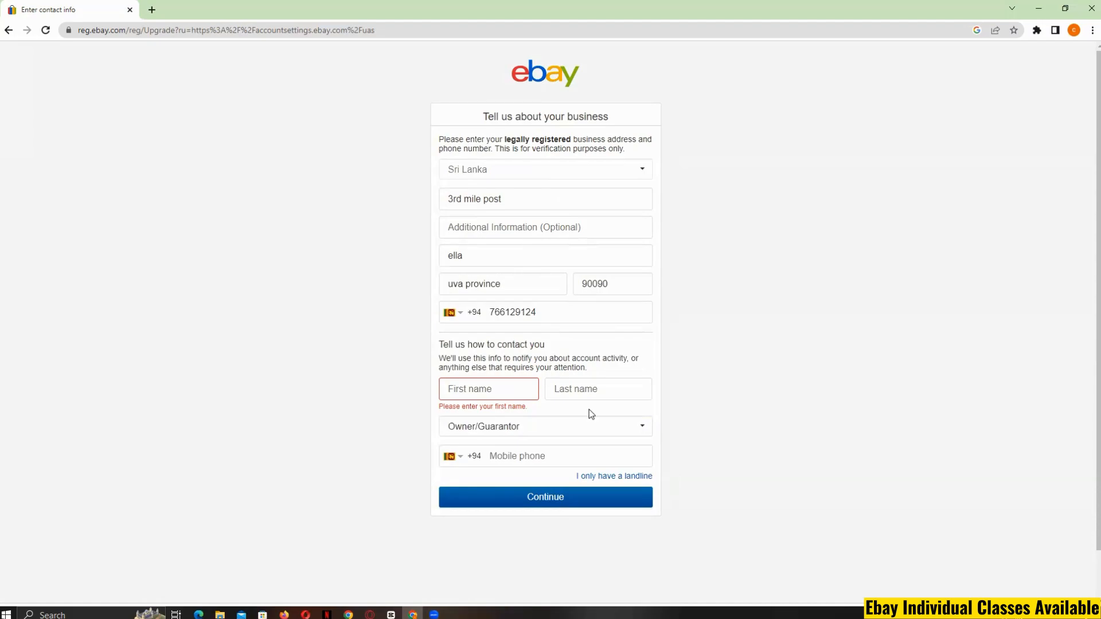
click(598, 387)
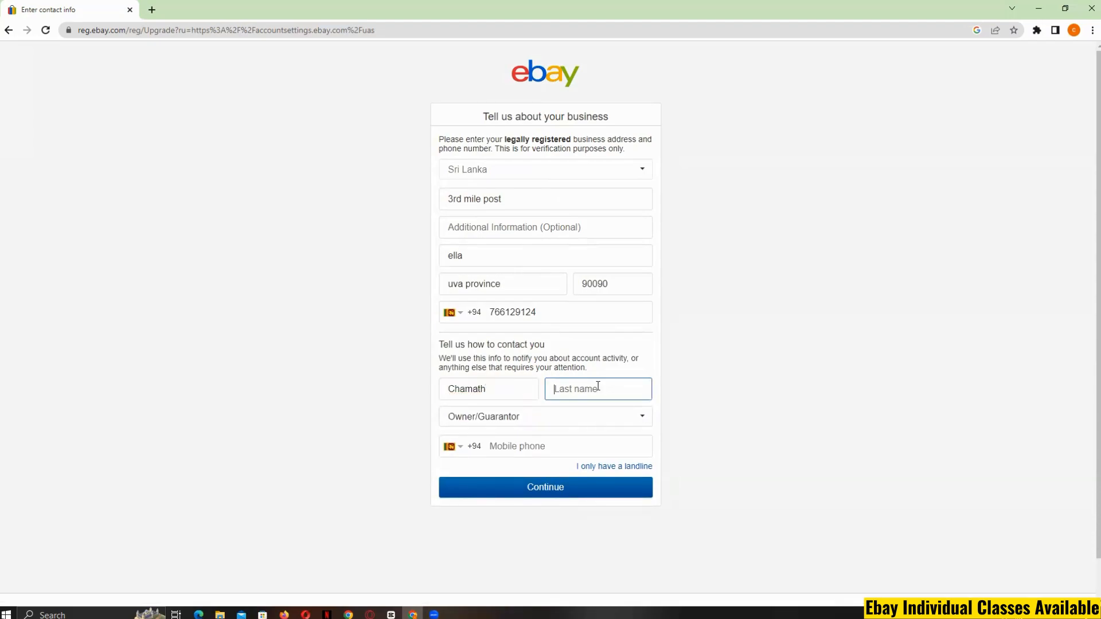
click(570, 448)
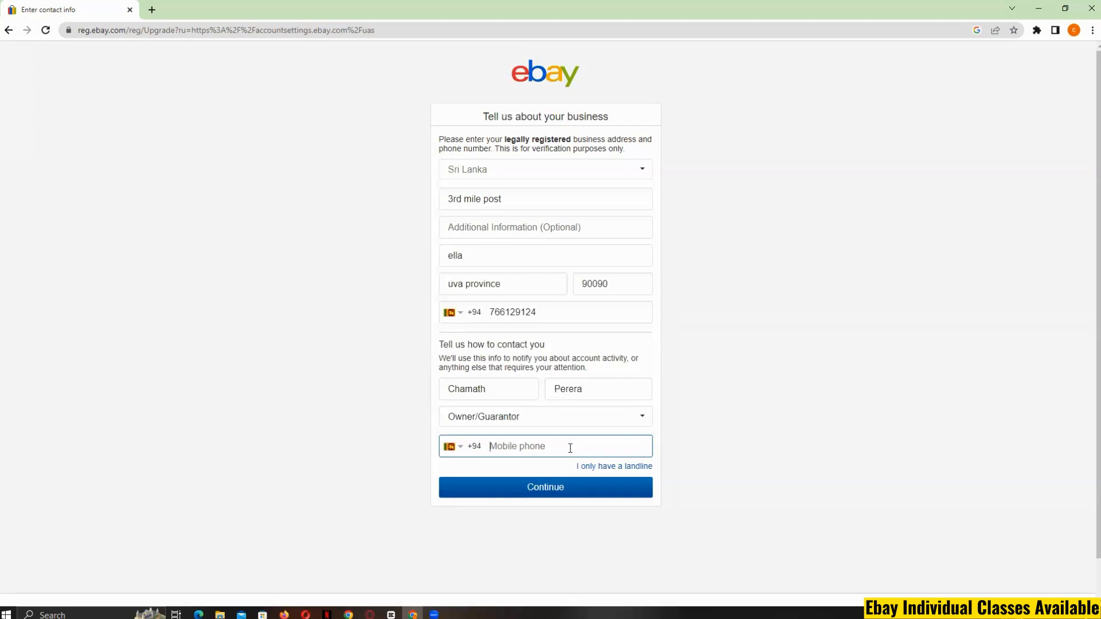
click(558, 488)
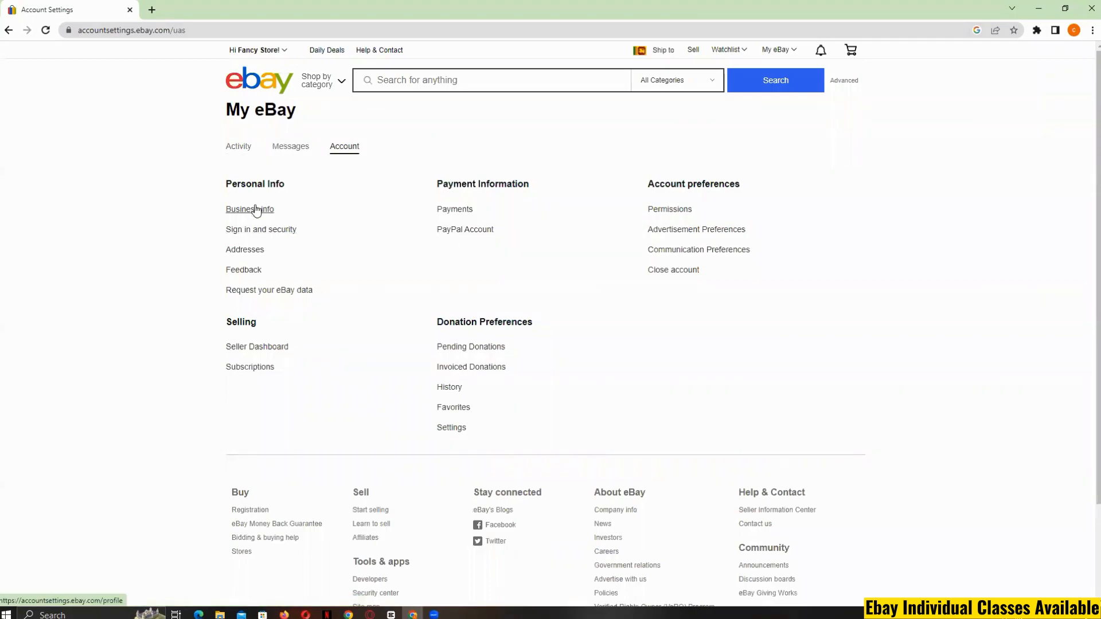
Open the Business info page and sign in again with the saved password.
mouse_move(247, 54)
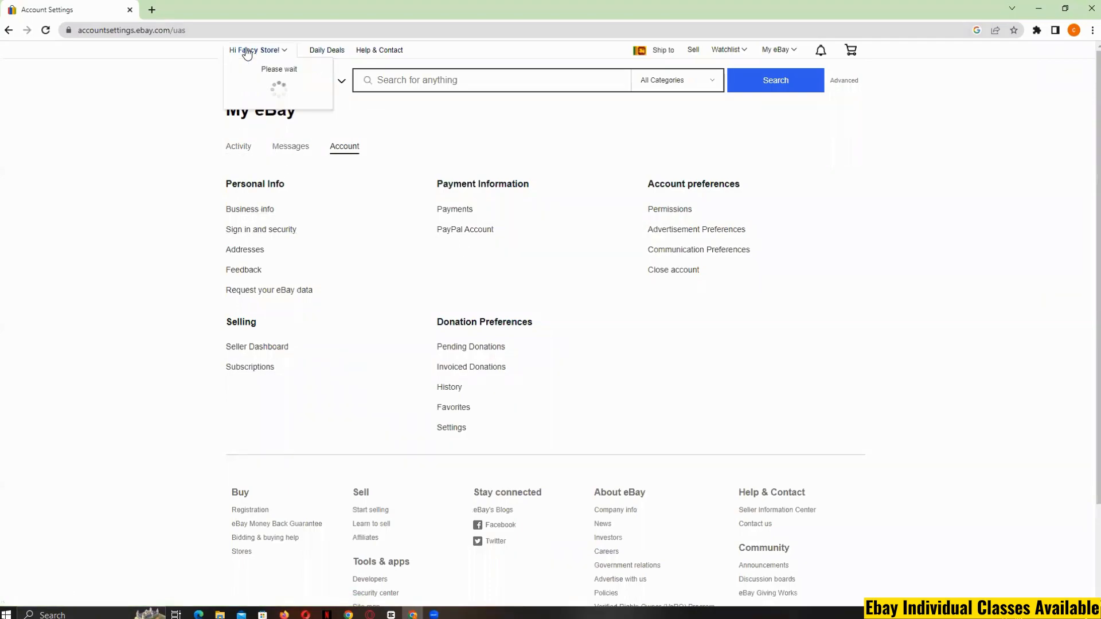
click(243, 216)
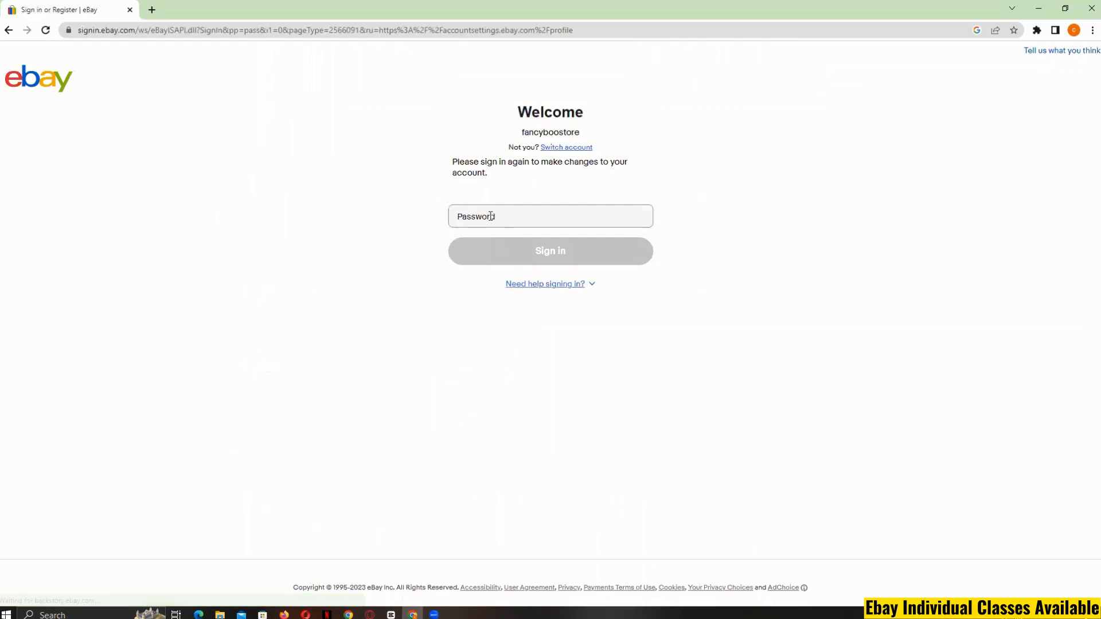
click(491, 216)
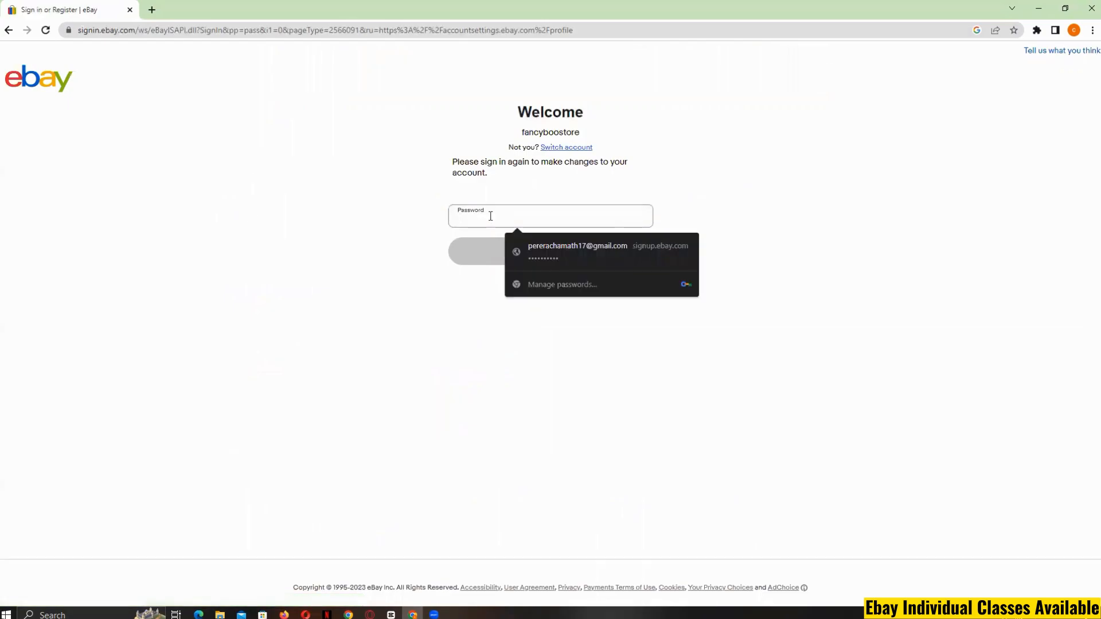
click(555, 250)
click(551, 256)
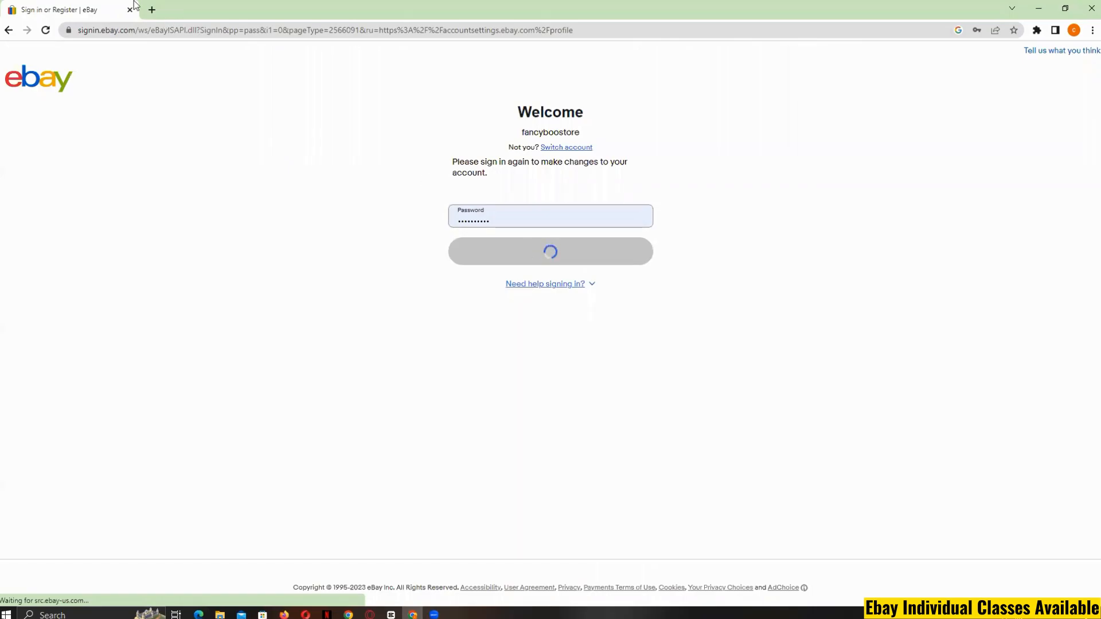
Open a Google search for 'gmail' in a new tab, then return to the eBay tab.
click(159, 10)
text(gmail)
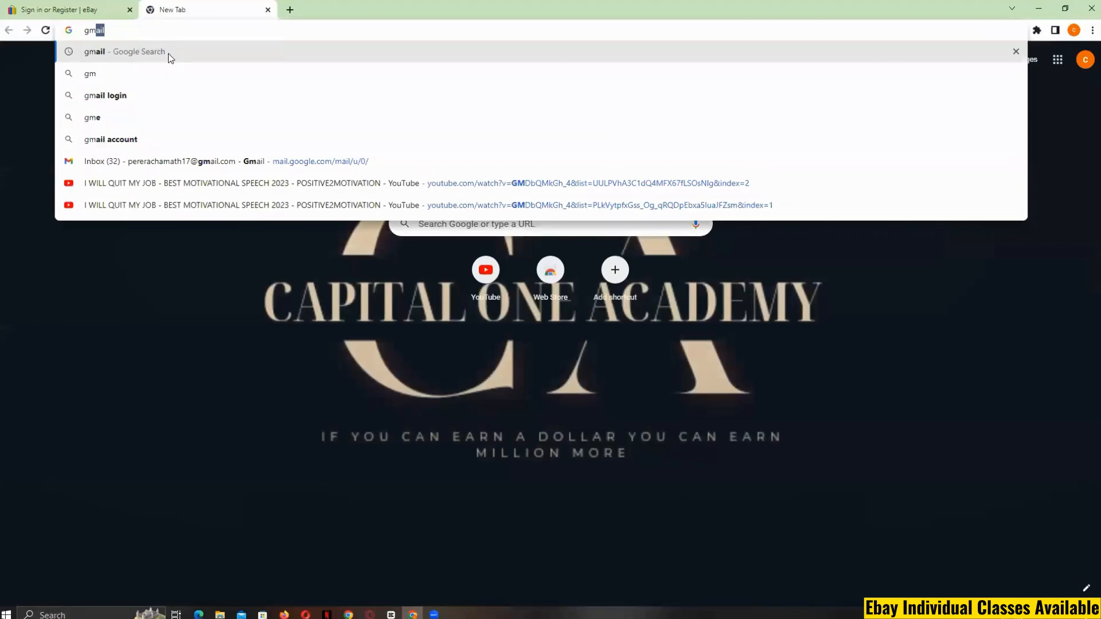
click(170, 57)
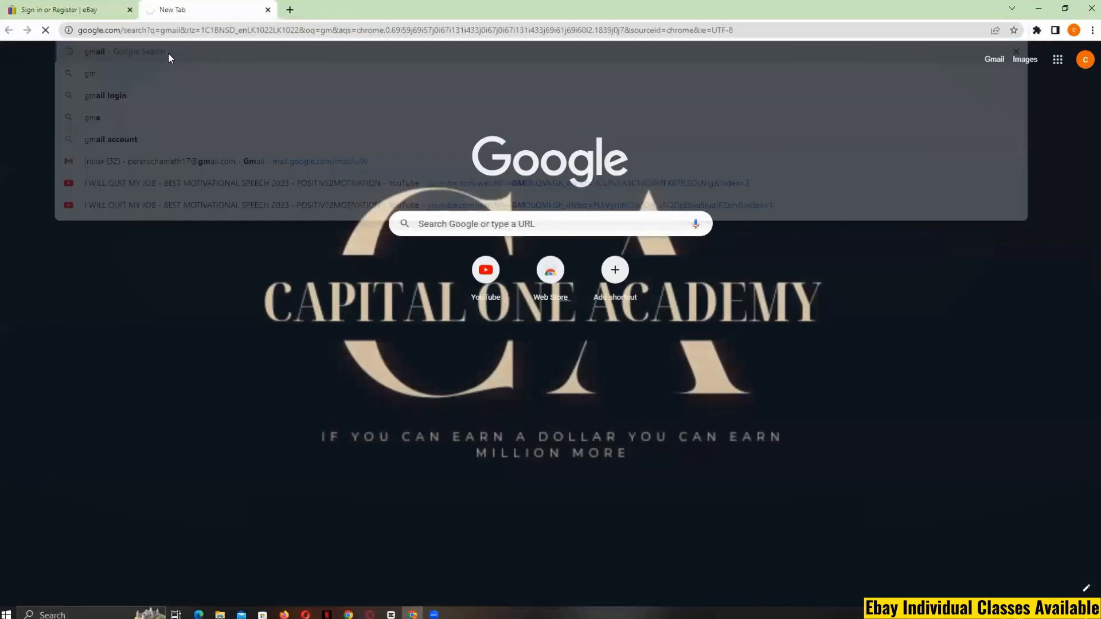
click(73, 6)
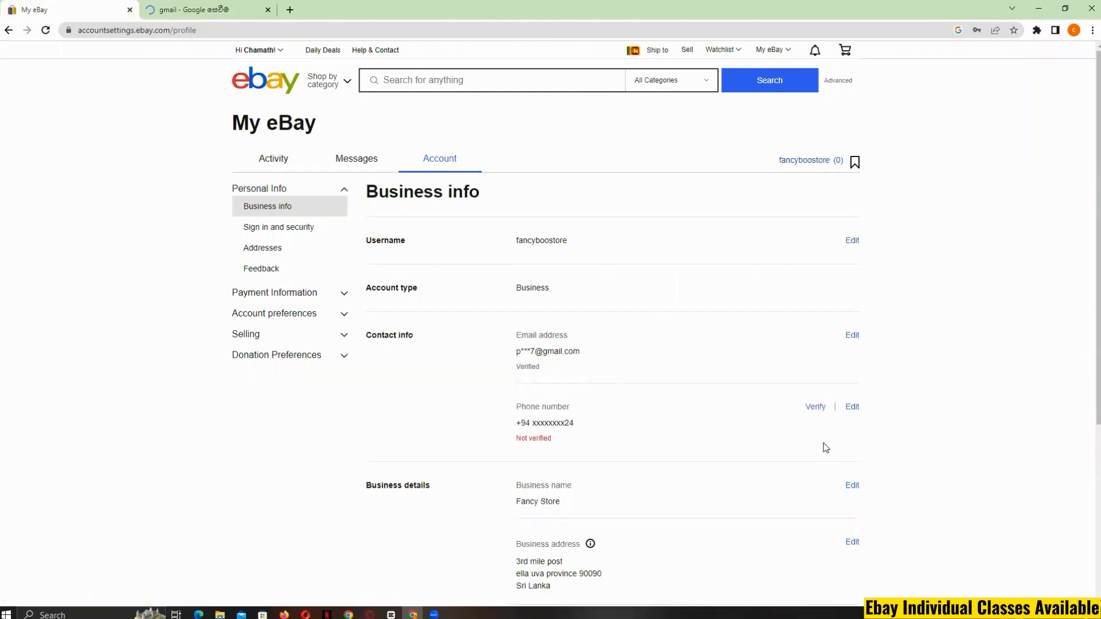
Verify the business phone number by requesting a texted security code and submitting that code.
click(815, 408)
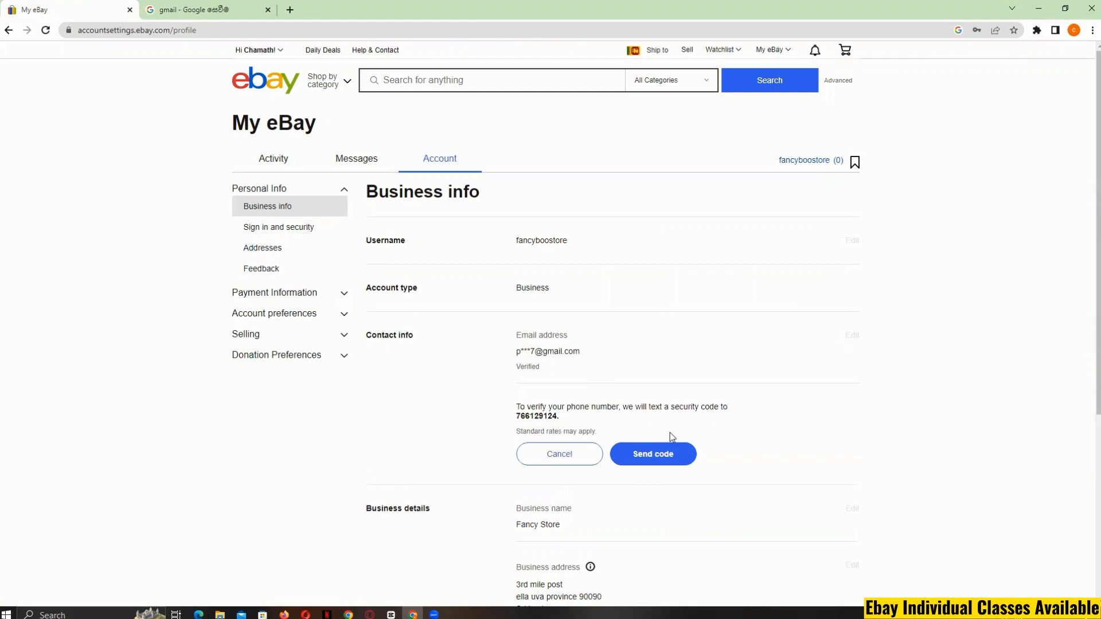
click(667, 457)
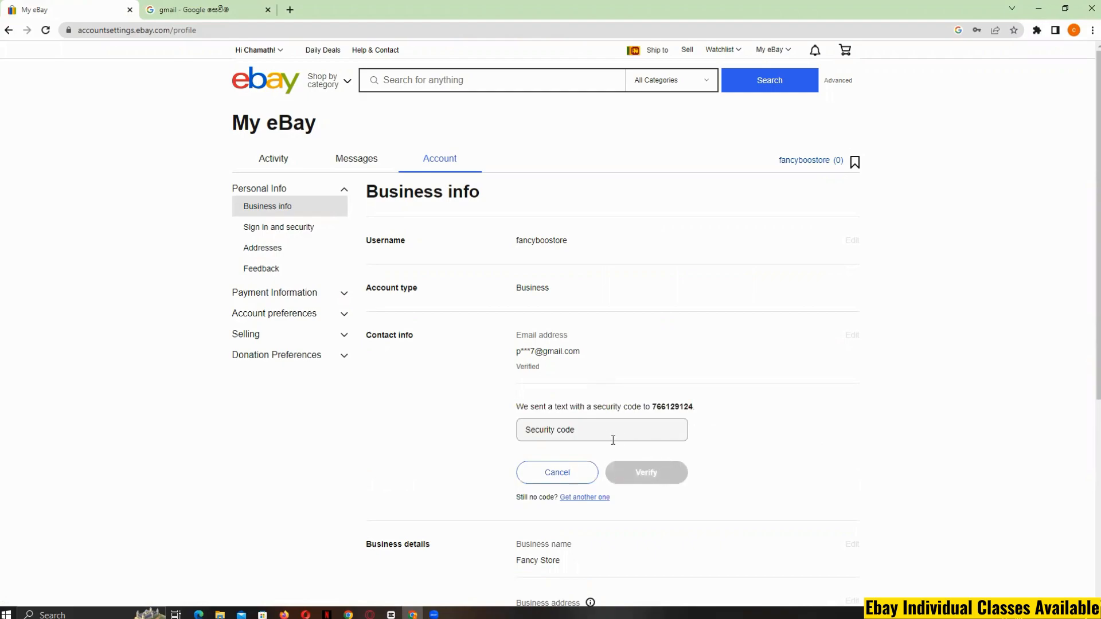
click(651, 432)
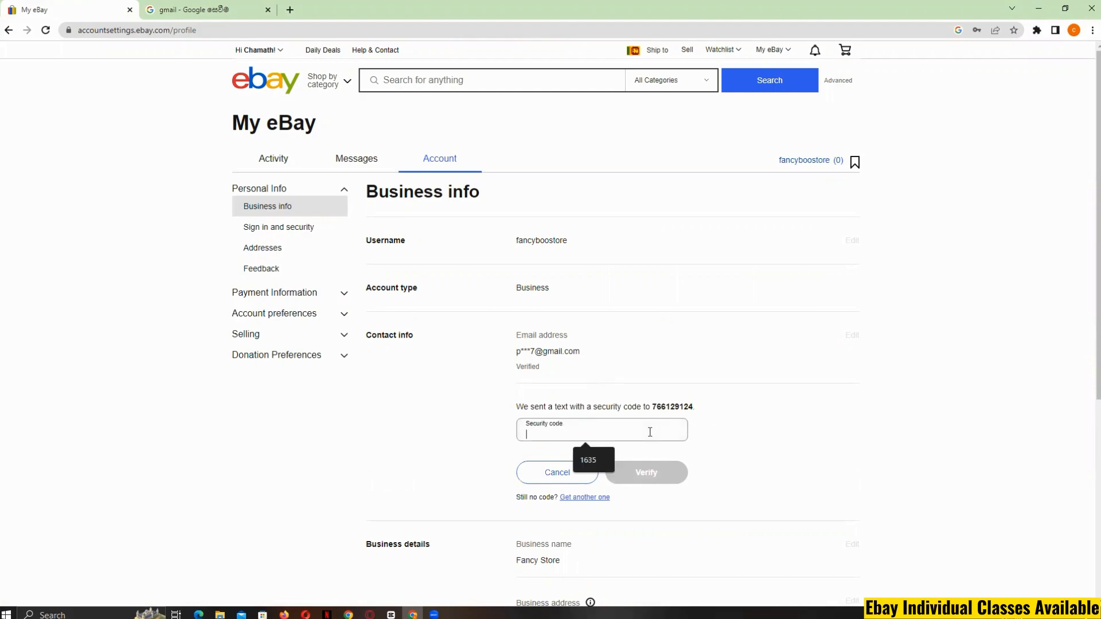
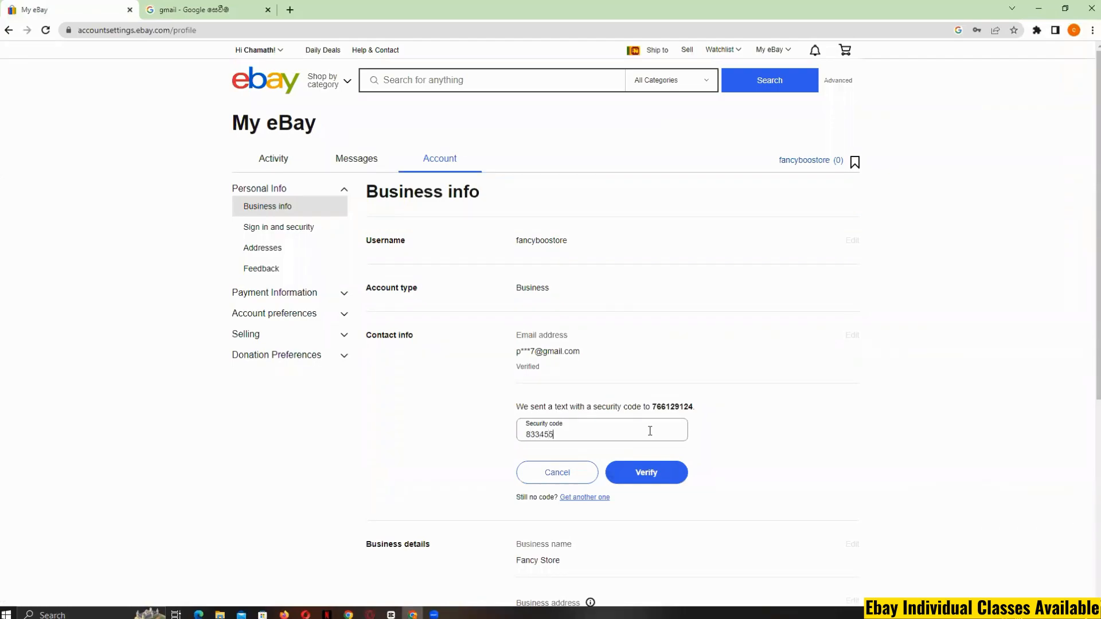
click(658, 470)
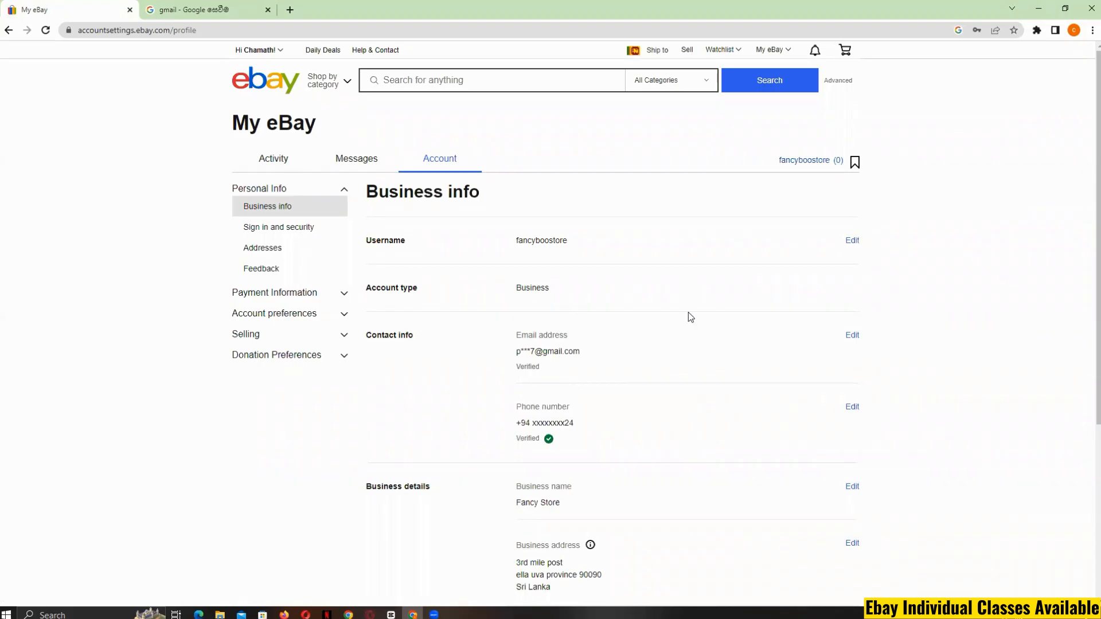
scroll(688, 314, down, 2)
triple_click(525, 445)
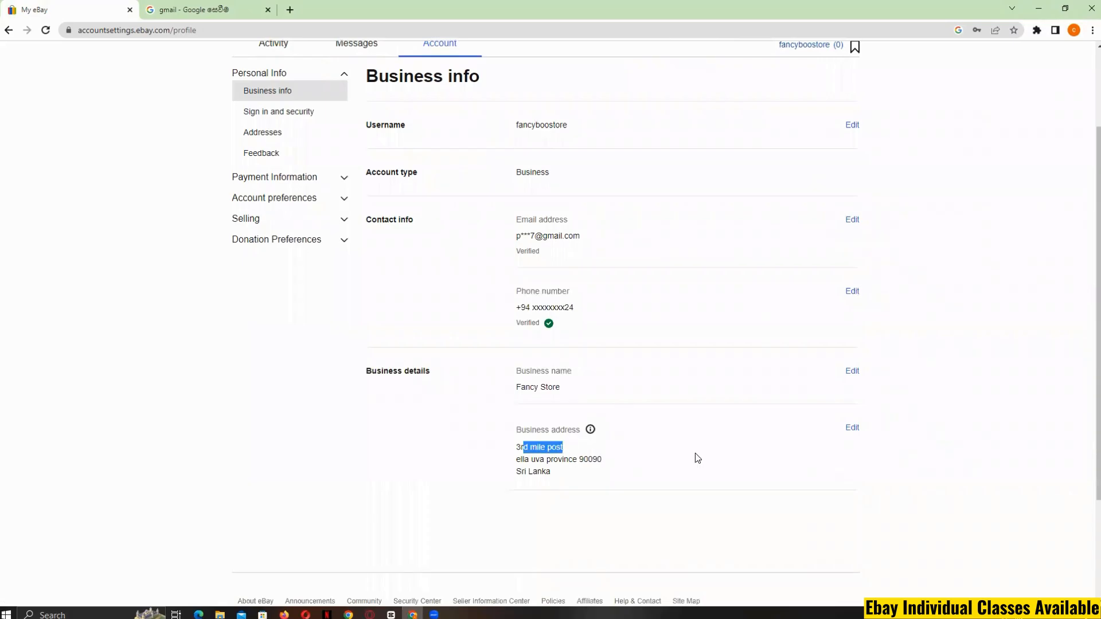
click(852, 428)
scroll(637, 482, down, 2)
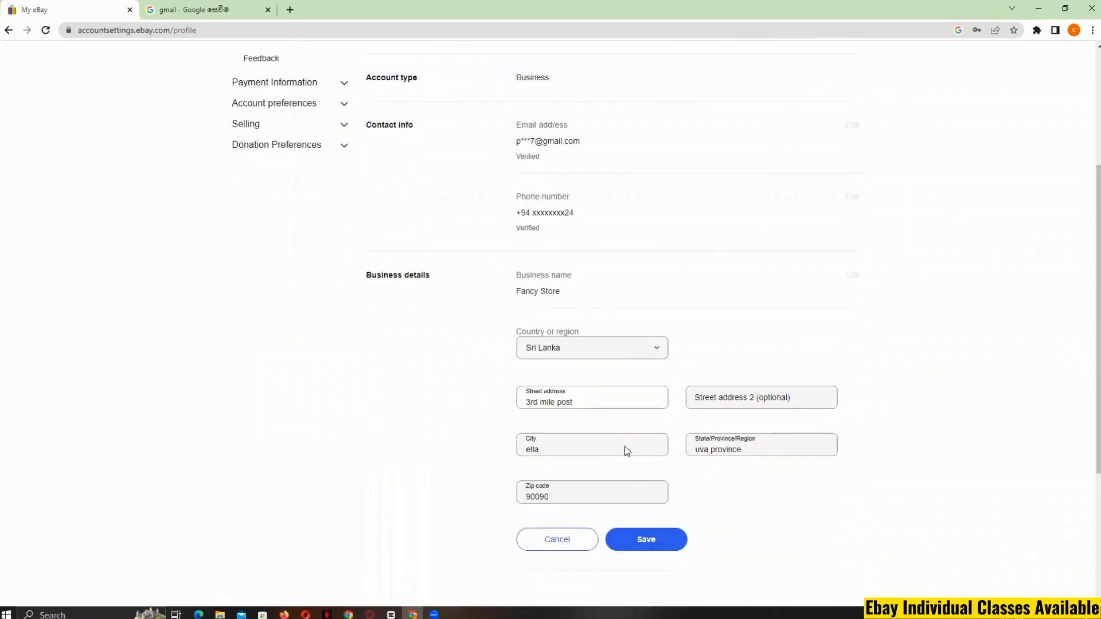
click(735, 383)
click(637, 427)
click(725, 429)
click(602, 462)
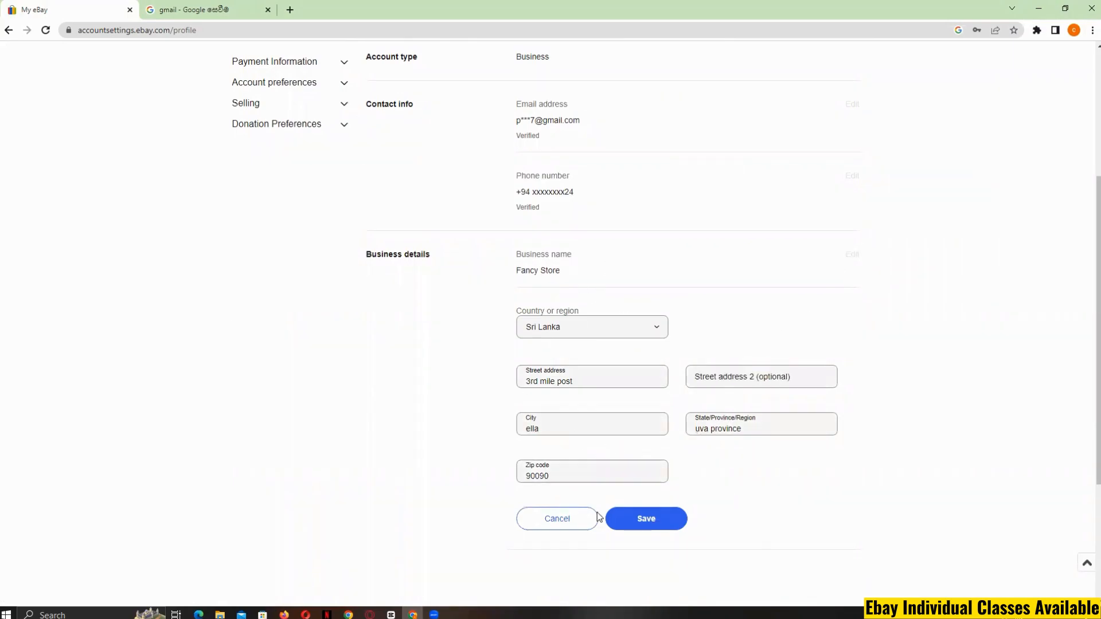
click(563, 519)
click(853, 255)
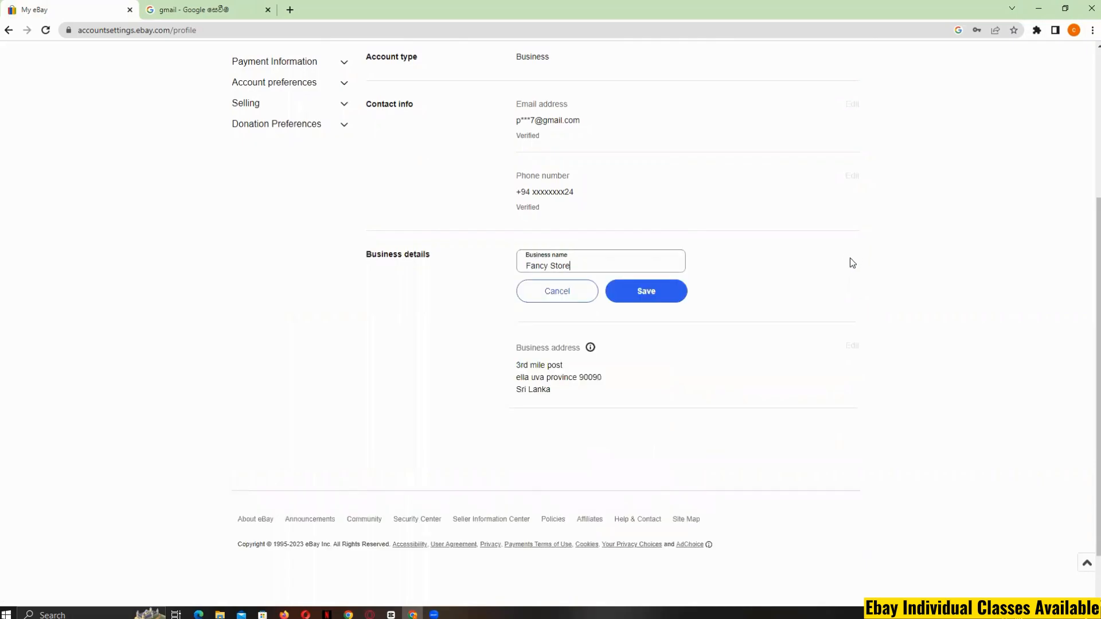
click(557, 292)
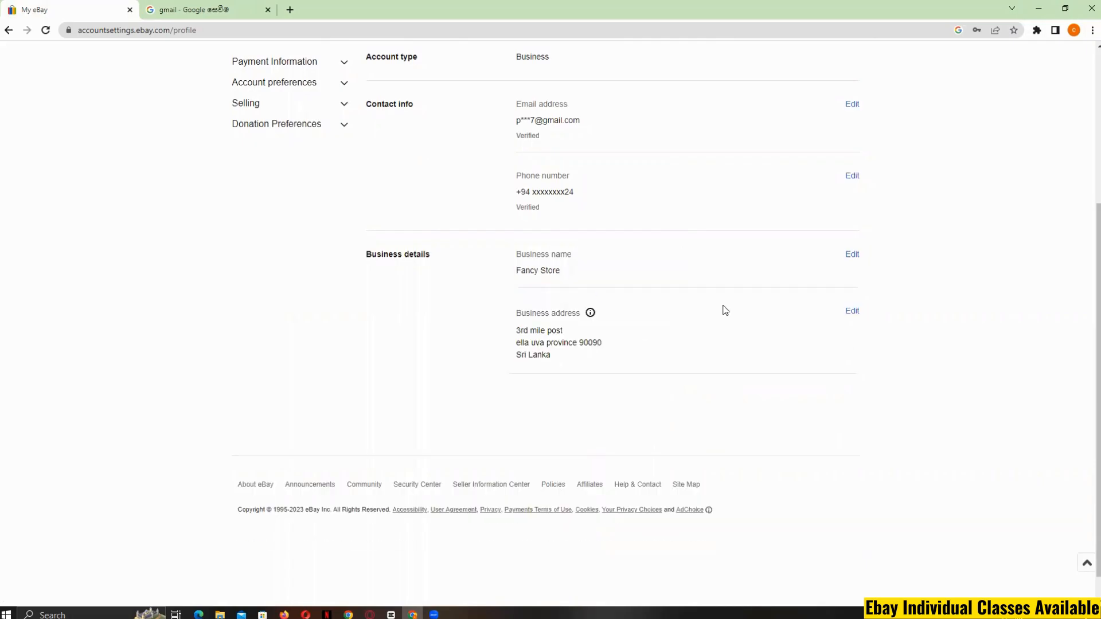
scroll(484, 314, up, 3)
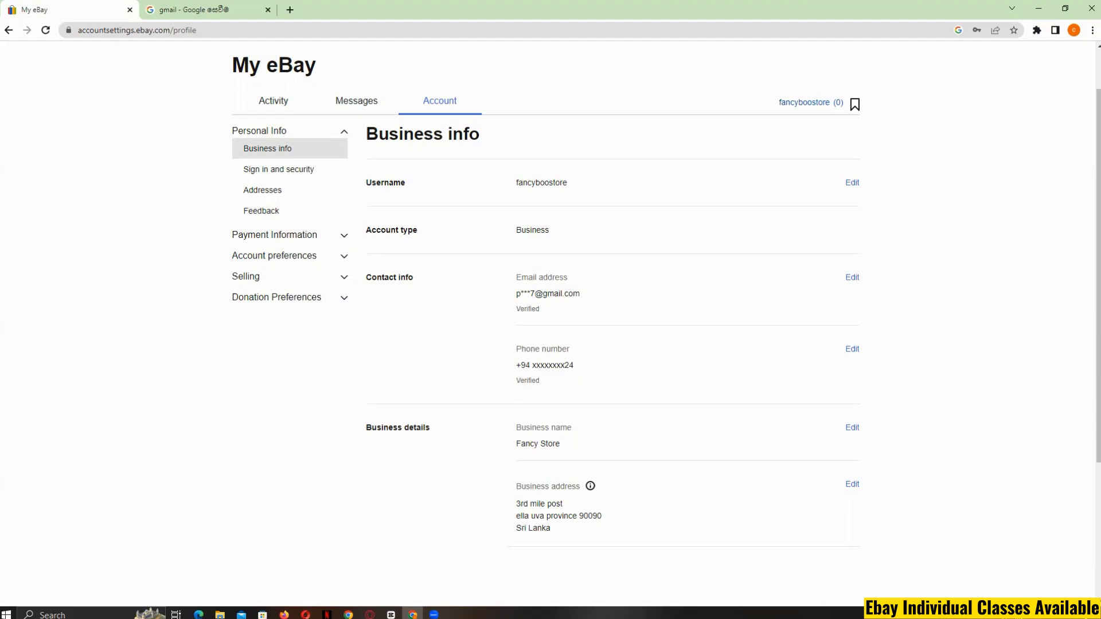
key(alt+Tab)
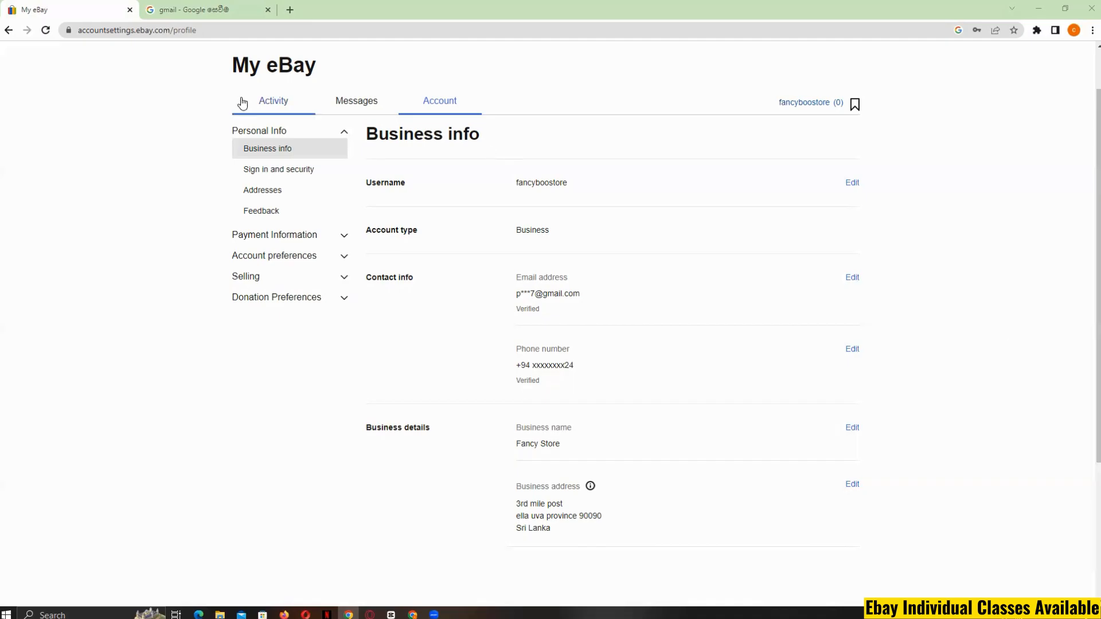
click(198, 10)
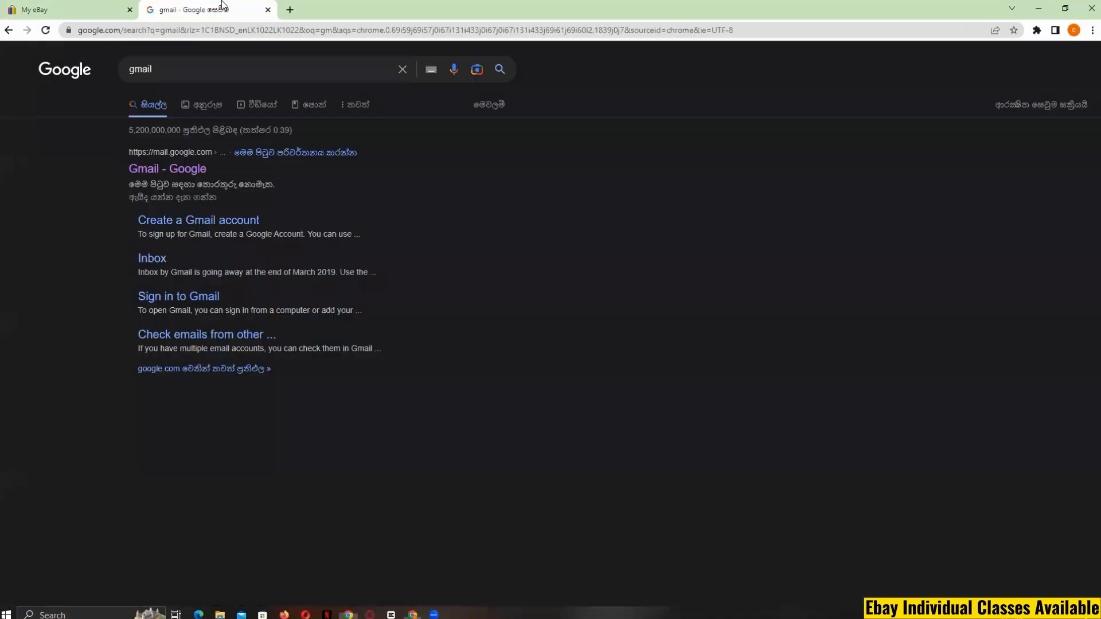
drag(216, 68, 103, 67)
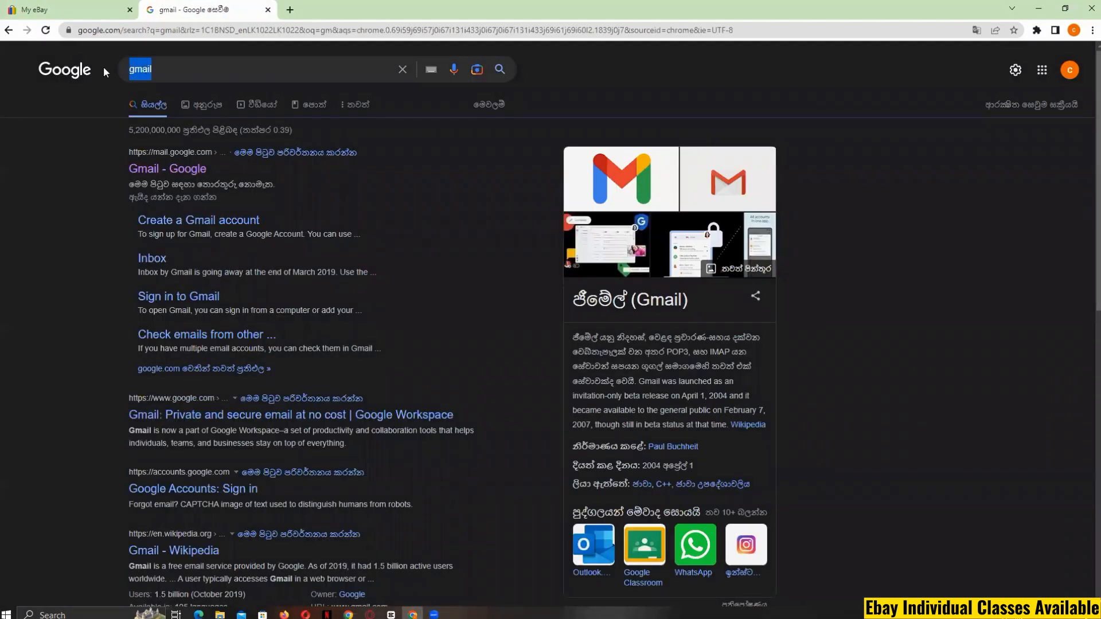
text(ebay)
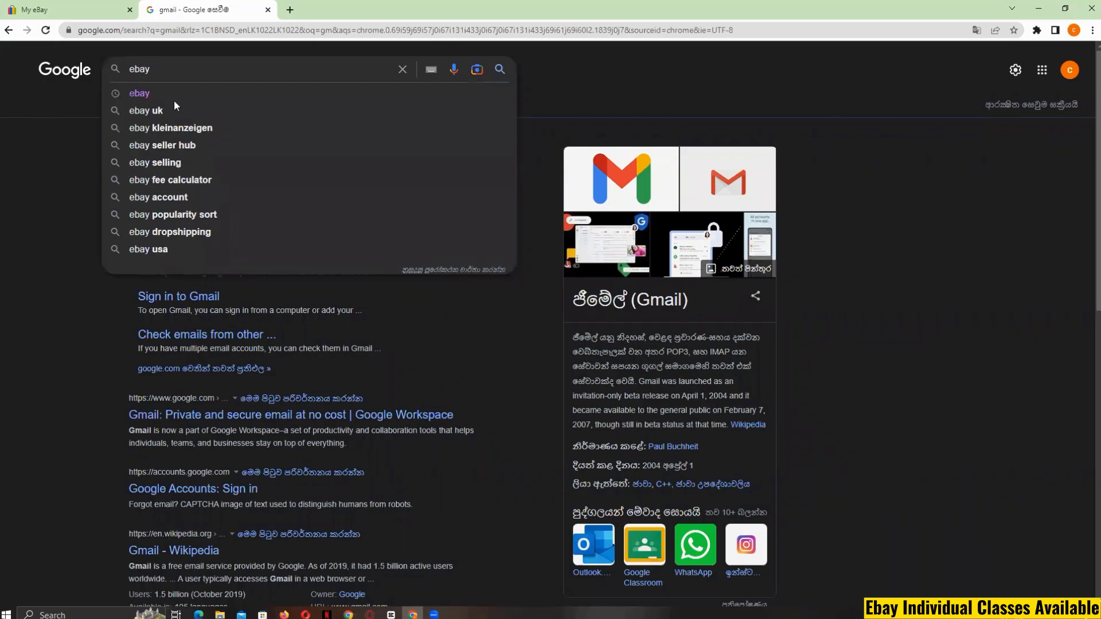
click(167, 93)
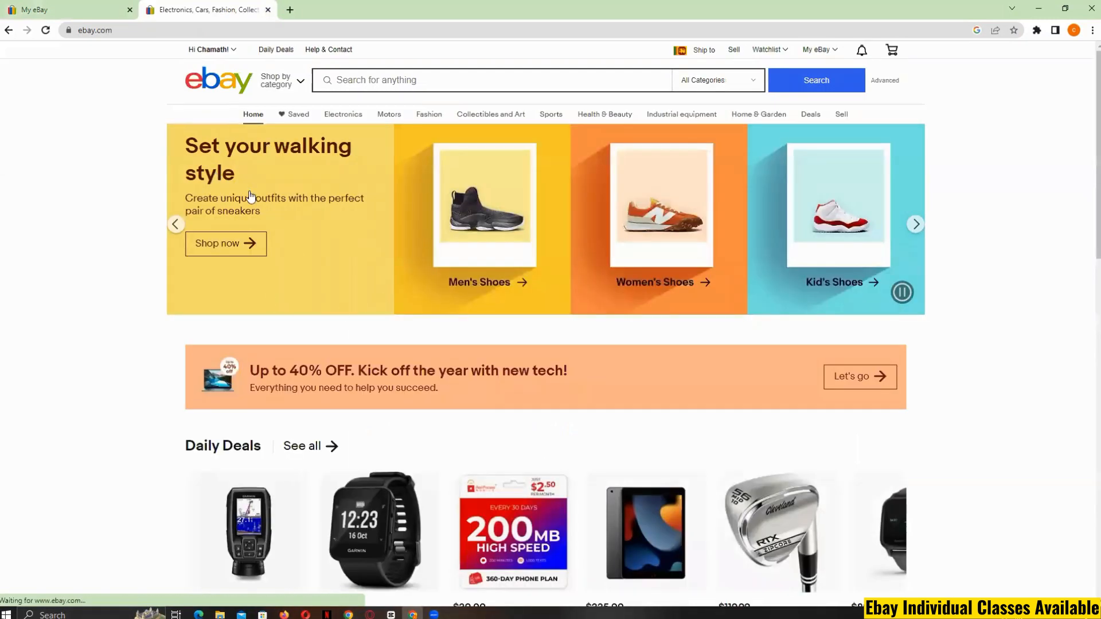
mouse_move(224, 53)
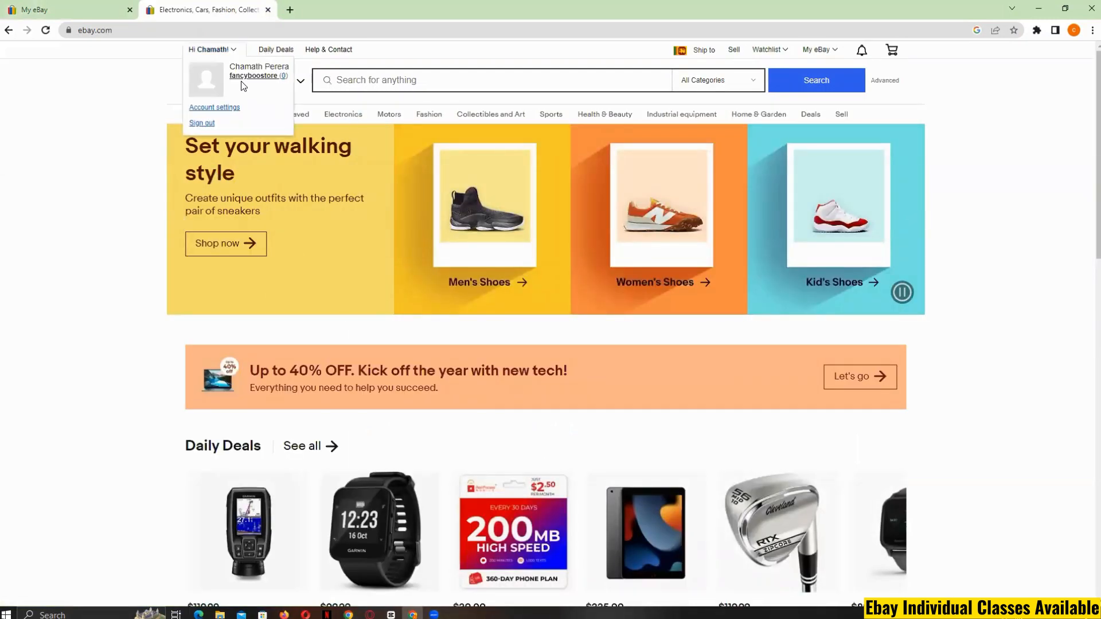
drag(286, 67, 297, 67)
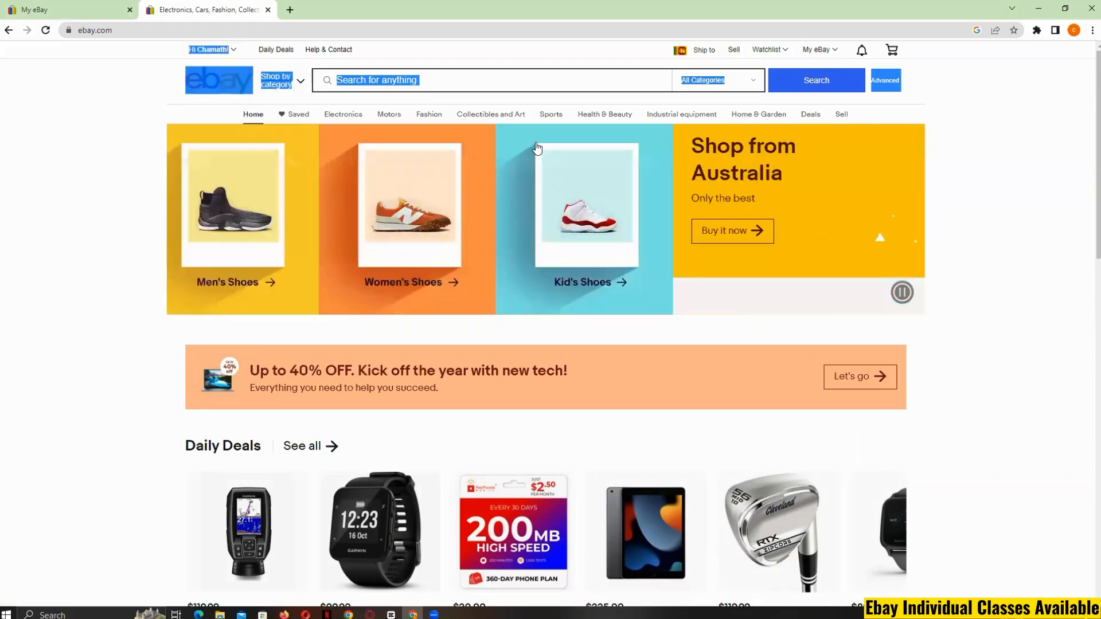
click(973, 162)
scroll(890, 489, down, 8)
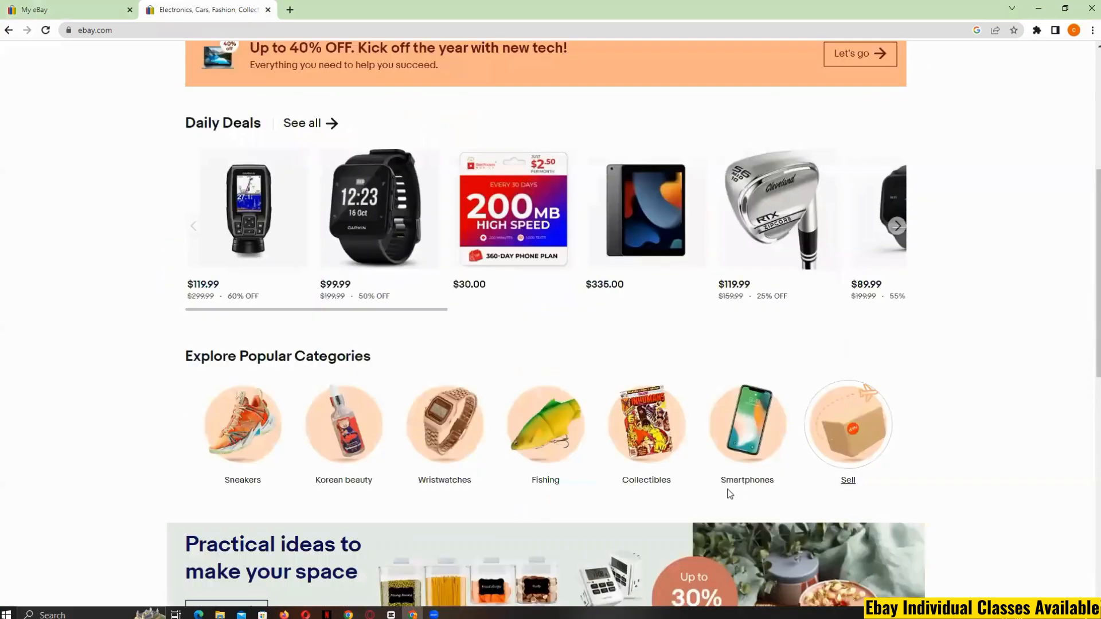
scroll(717, 206, down, 2)
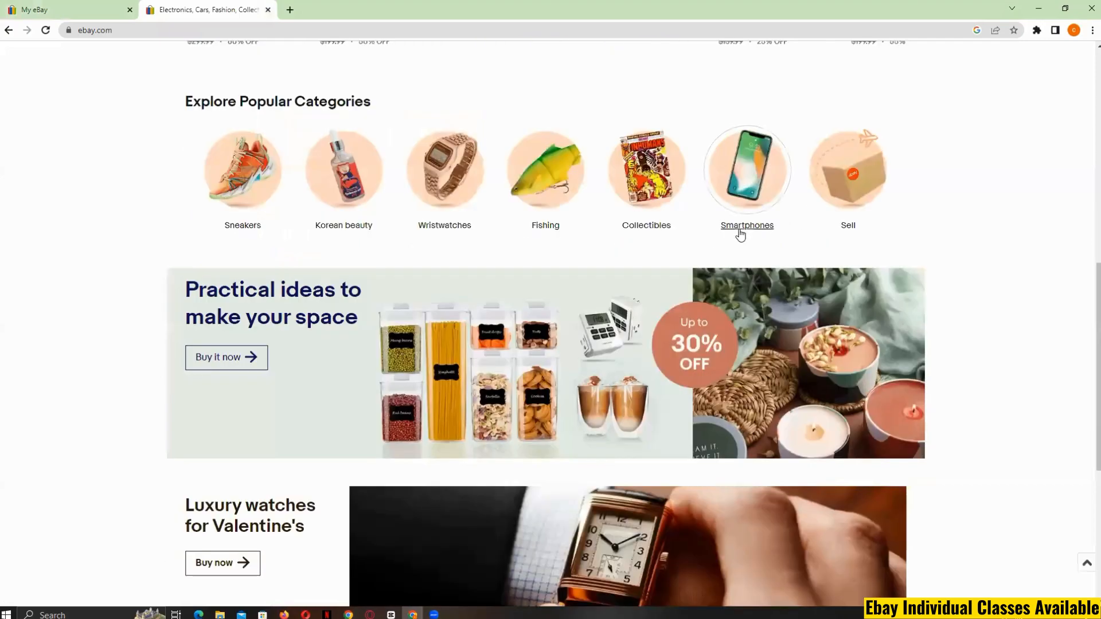
click(746, 226)
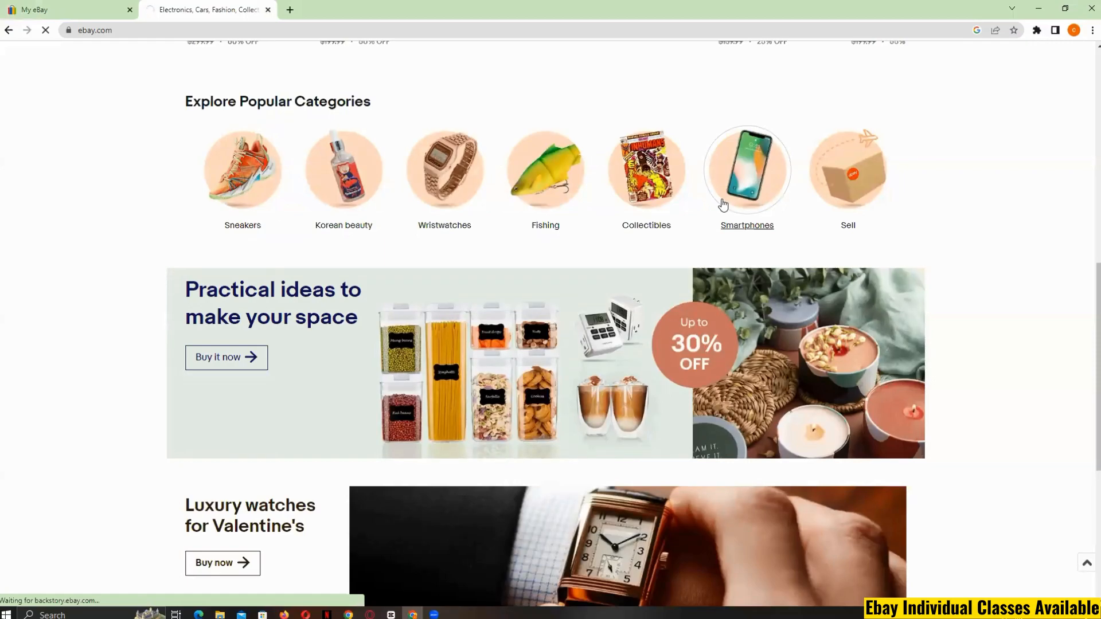
scroll(729, 220, up, 6)
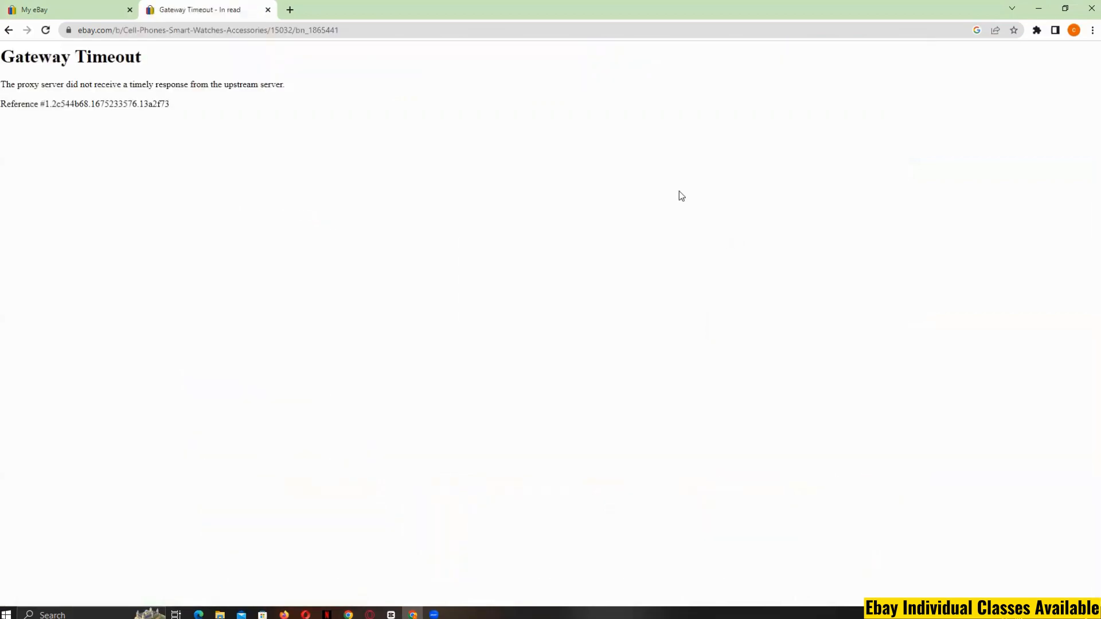
click(35, 10)
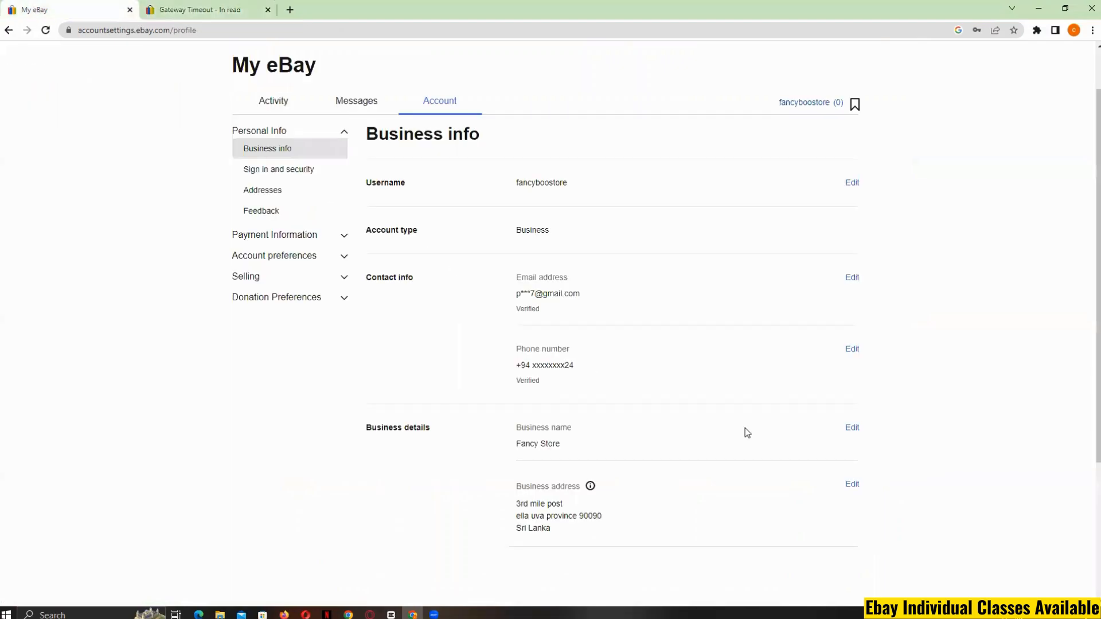